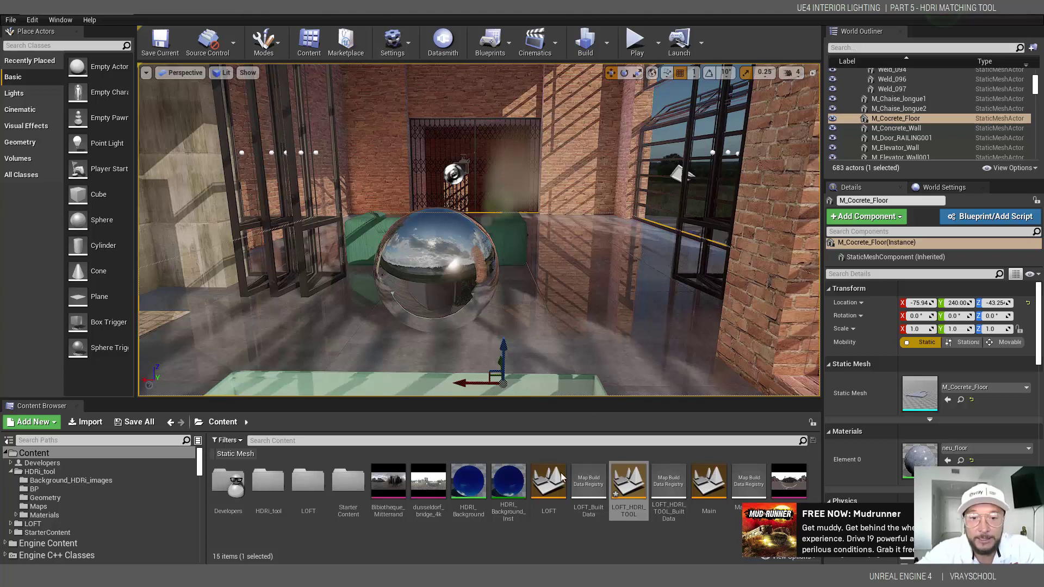
Step: Open the HDRI_Background_Inst material instance to review its brightness and rotation parameters, and close it
click(509, 481)
double_click(509, 484)
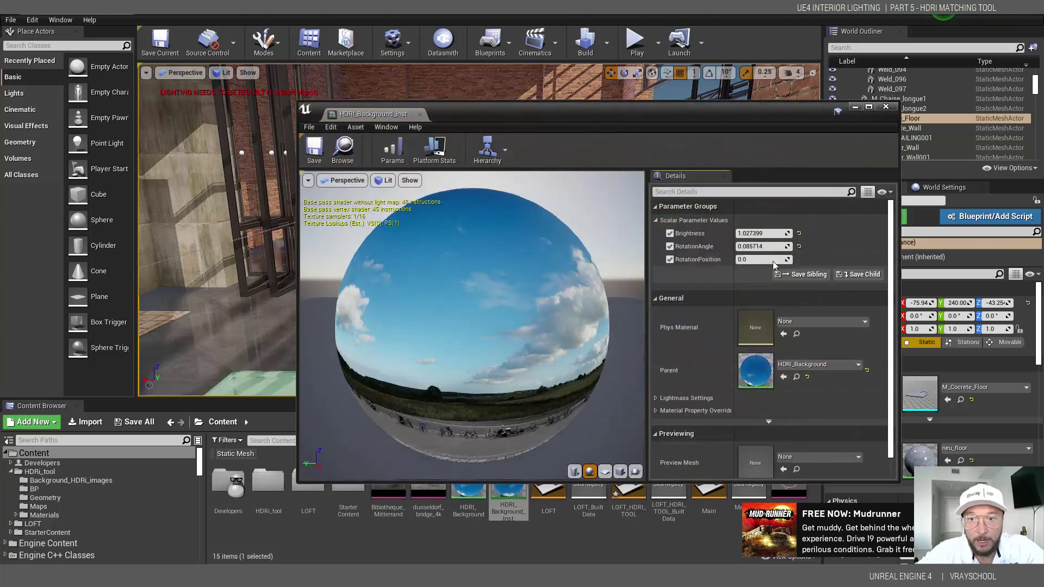
click(886, 107)
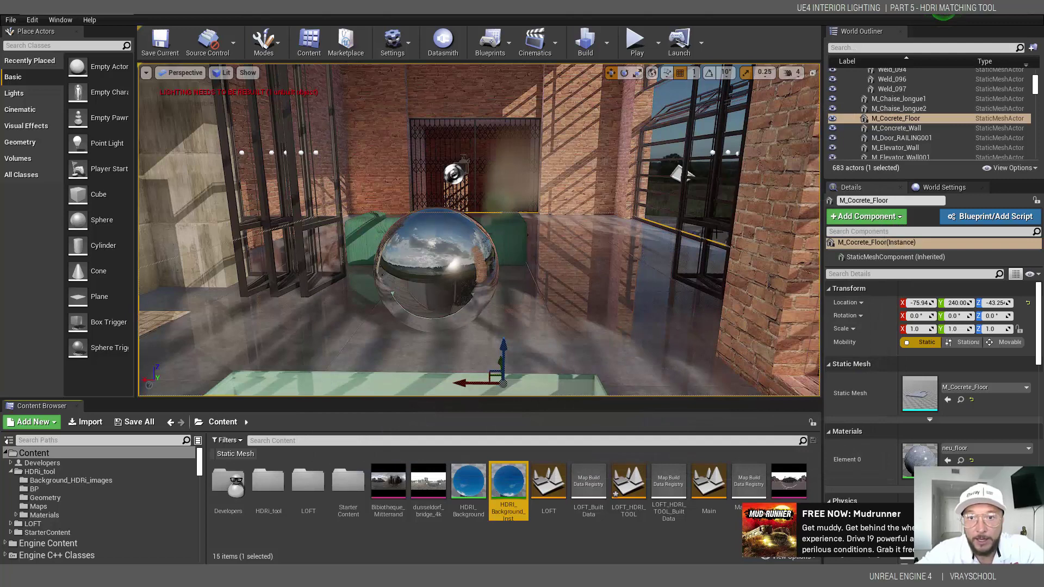
Step: Select the SkyLight outside the building and set its source cubemap angle to about 102.86
key(d)
right_drag(571, 231, 571, 230)
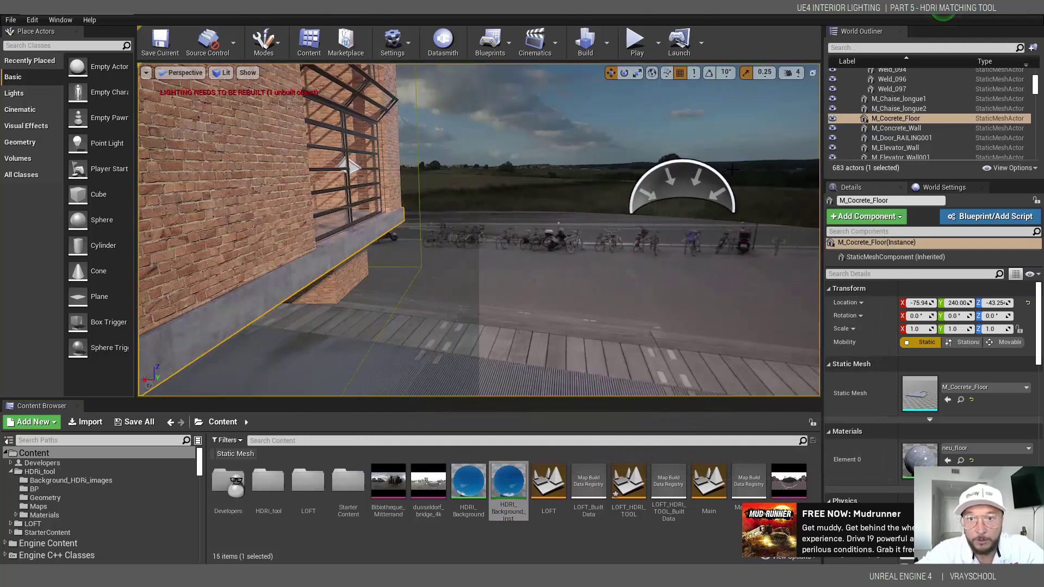
click(682, 188)
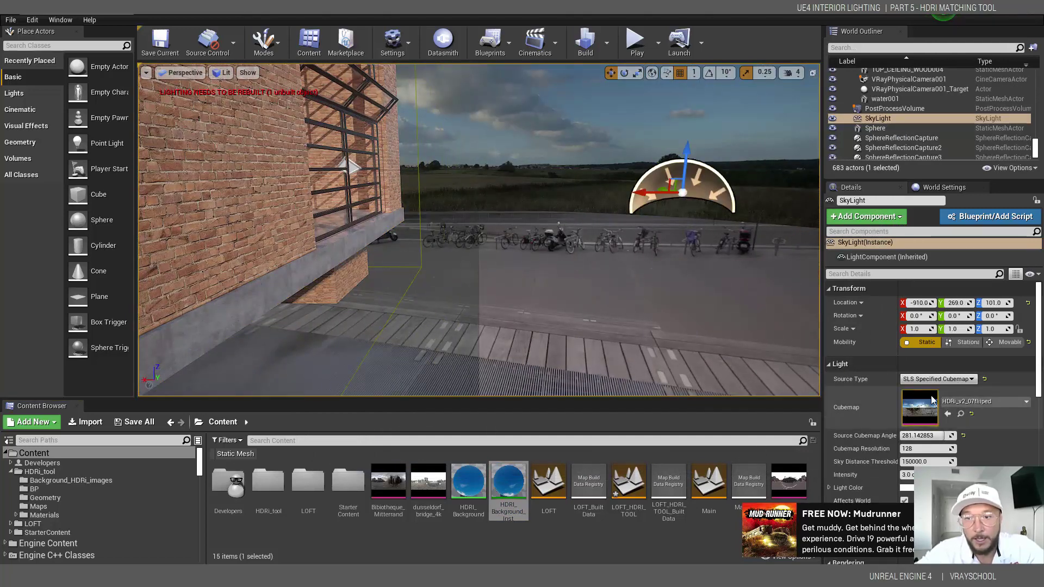
mouse_move(509, 481)
mouse_down()
mouse_move(692, 459)
mouse_move(920, 403)
mouse_move(516, 487)
mouse_up()
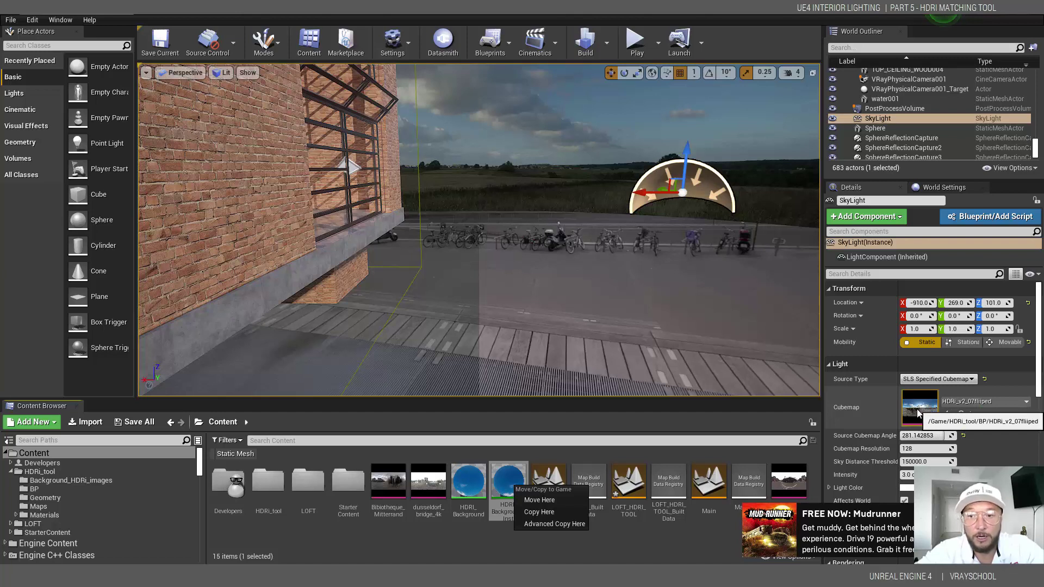
mouse_move(930, 437)
mouse_down()
mouse_move(907, 437)
mouse_move(924, 436)
mouse_up()
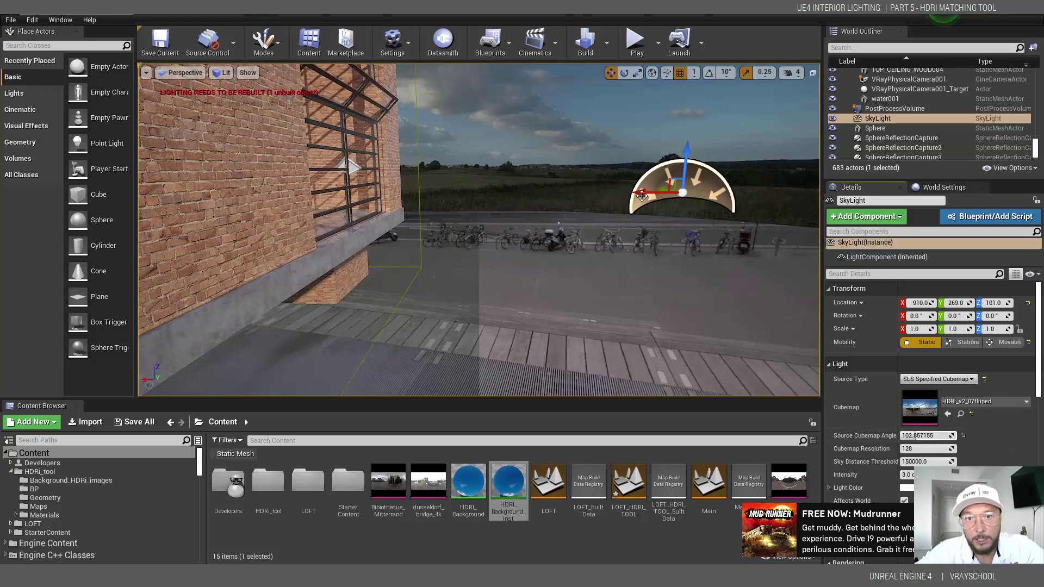
Step: Select the BP_HDRi_background_tool actor beneath the building to review its HDRi background settings
right_drag(585, 143, 489, 163)
right_drag(672, 274, 565, 276)
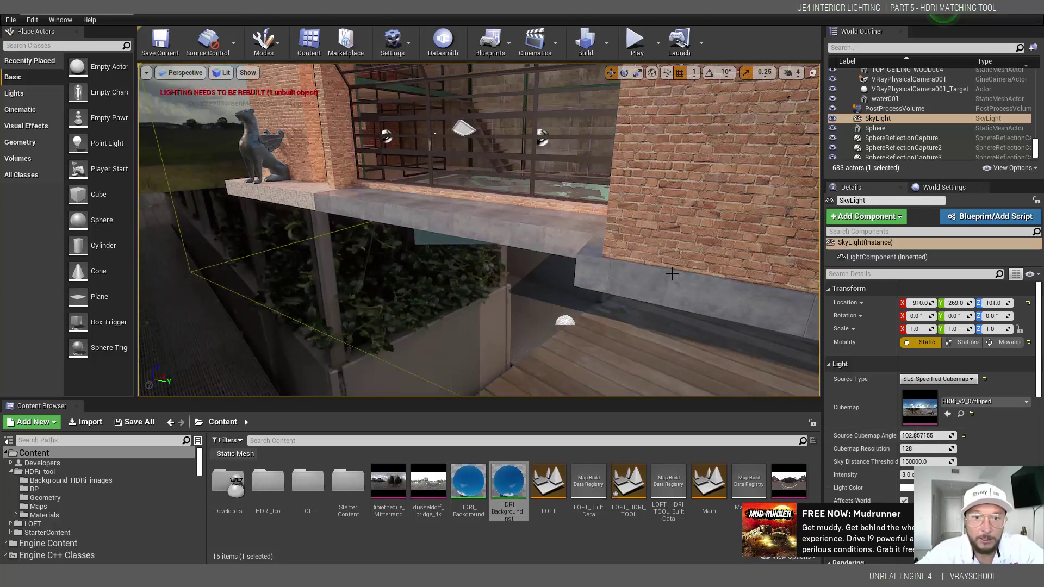
click(564, 321)
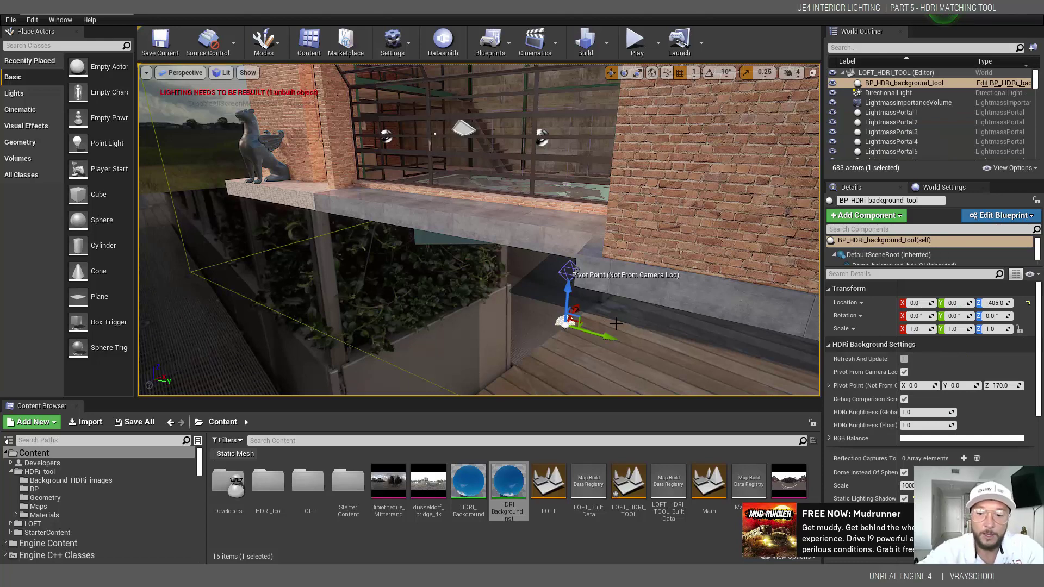
right_drag(611, 290, 753, 289)
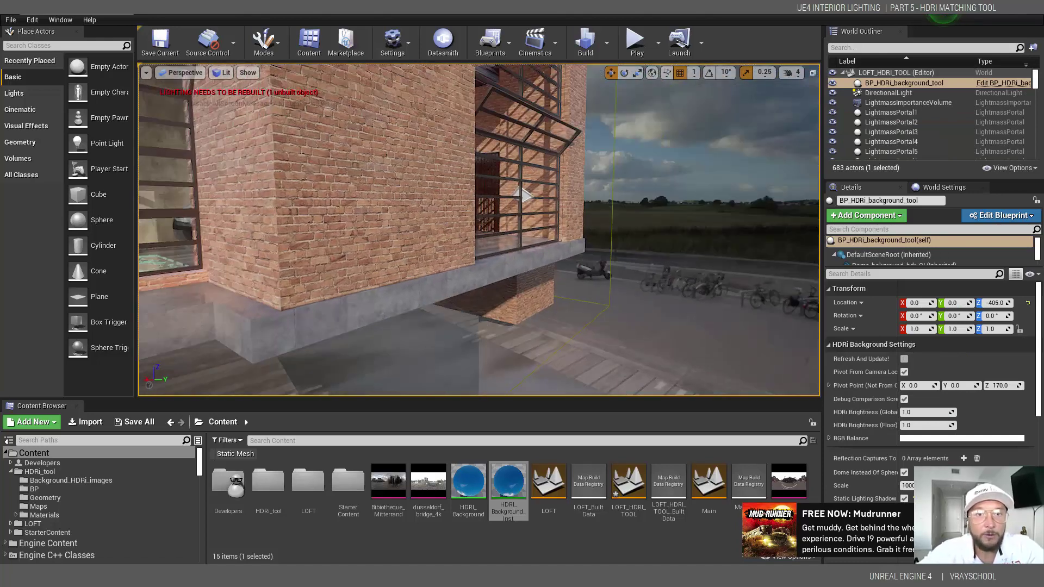
Step: Select SphereReflectionCapture2 in front of the metal gate and review its specified cubemap, influence radius and surrounding room
right_drag(471, 305, 375, 296)
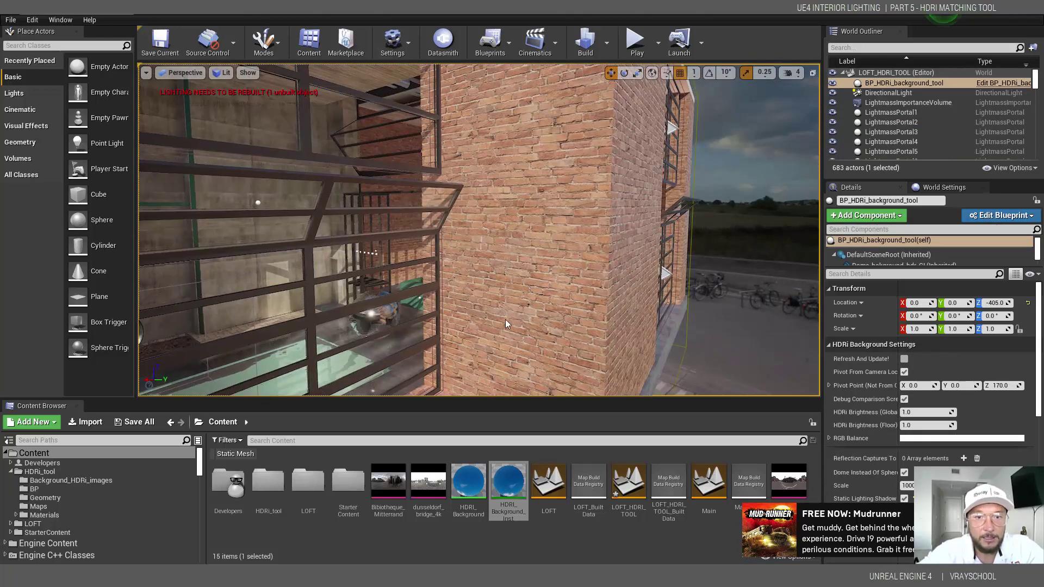
right_drag(491, 341, 560, 341)
drag(492, 341, 506, 228)
click(382, 240)
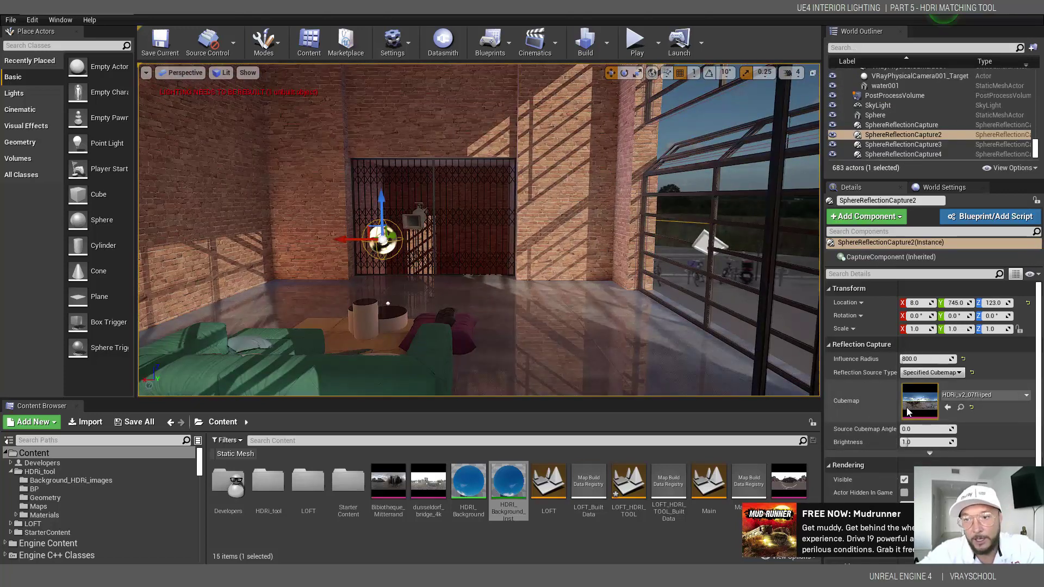
scroll(434, 241, down, 6)
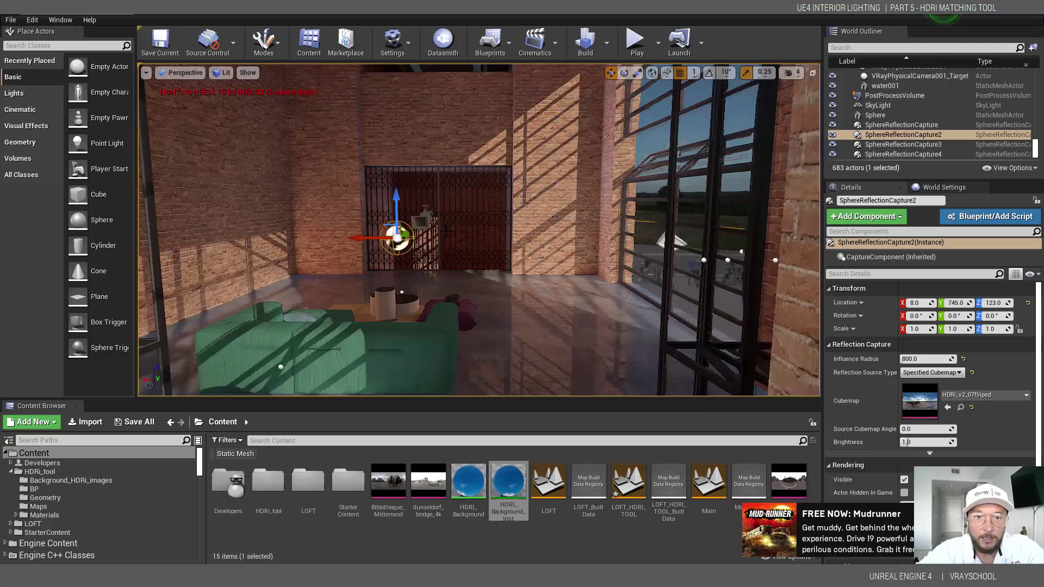
right_drag(434, 266, 396, 246)
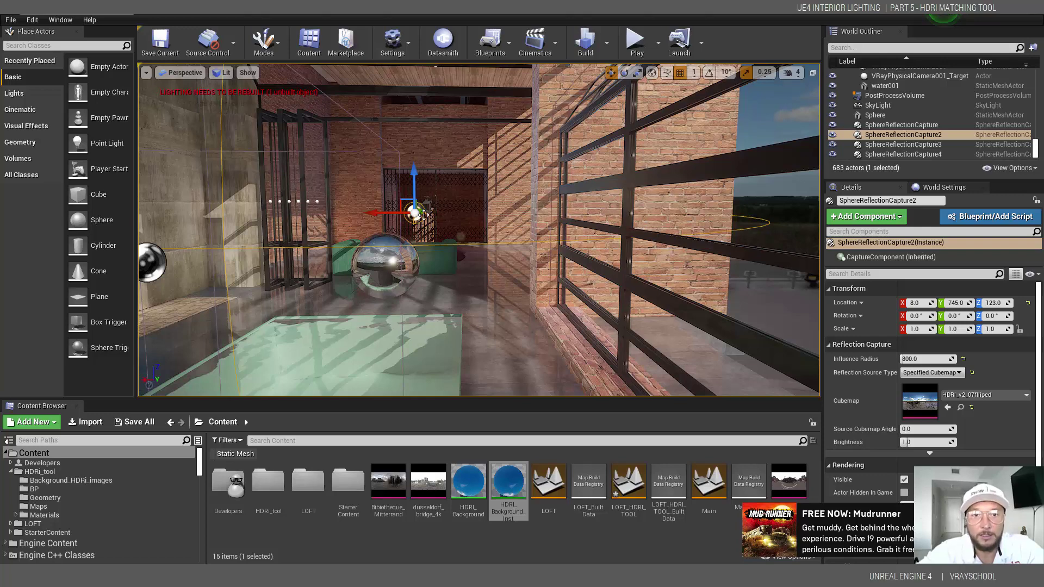
right_drag(645, 268, 747, 219)
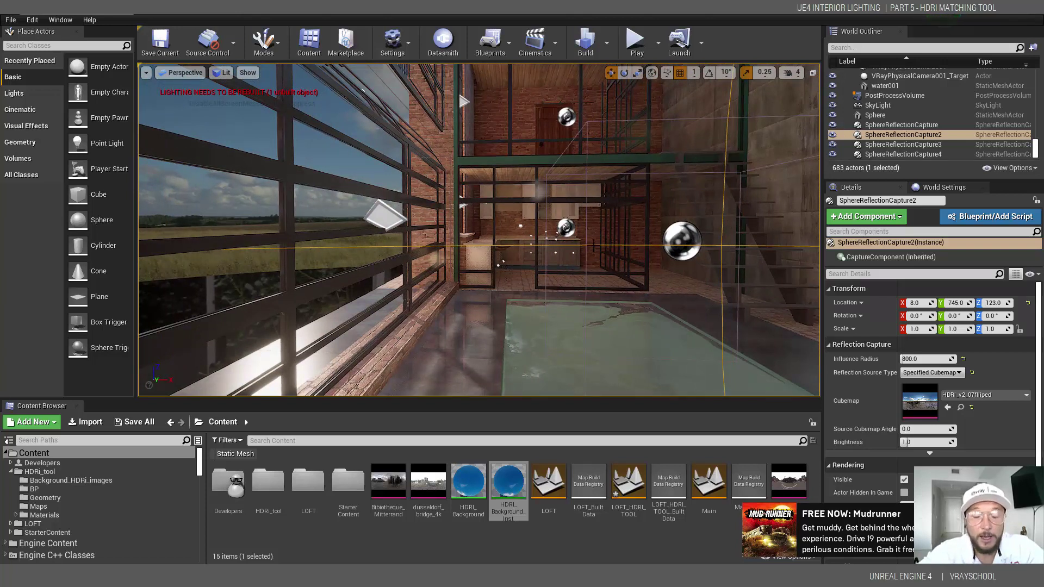
middle_drag(580, 243, 456, 240)
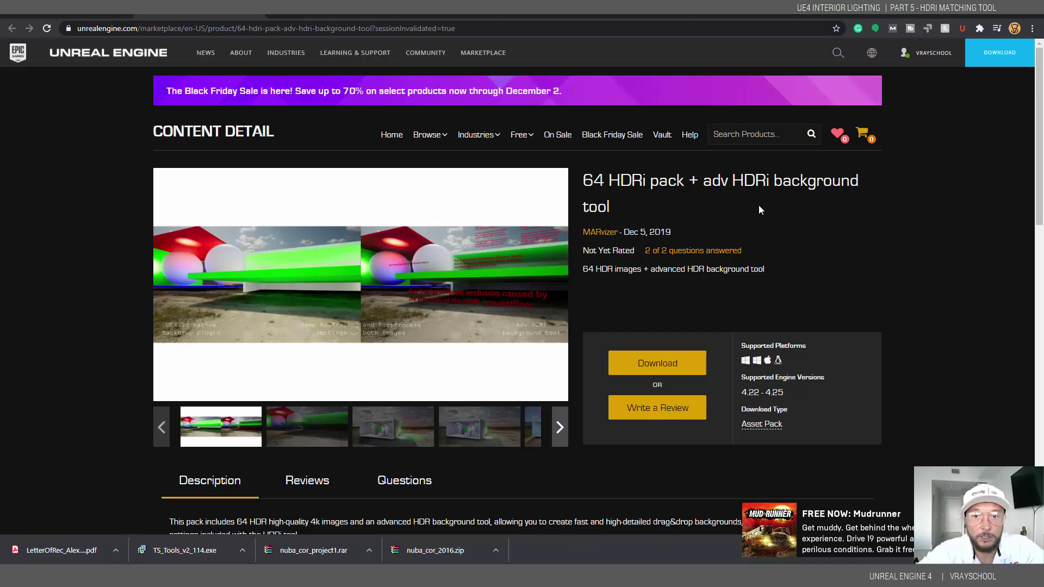
Step: Switch to the Epic Games Launcher, view the projects available for adding the 64 HDRi pack, and cancel without adding it
click(668, 374)
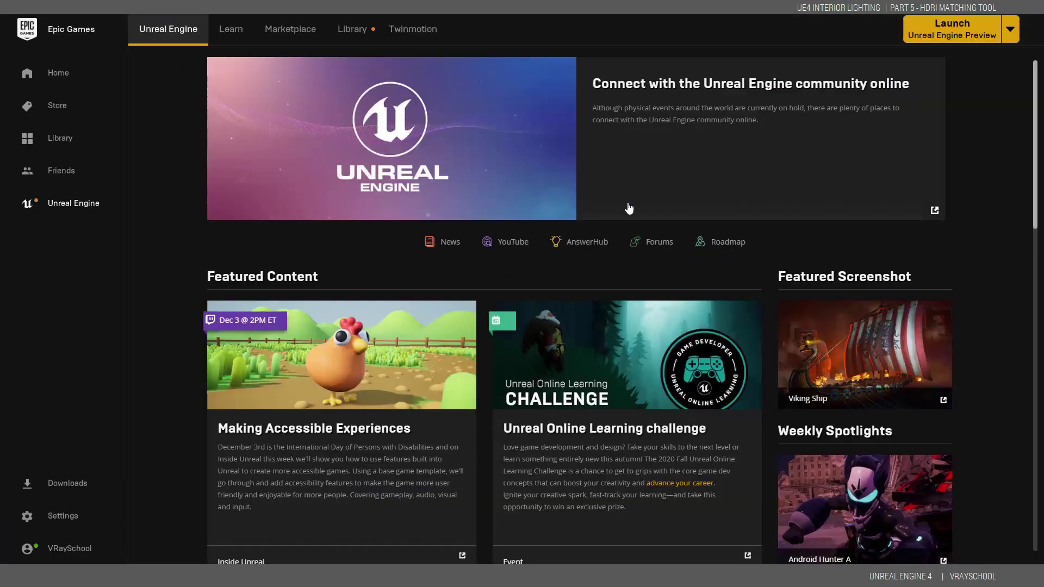
click(352, 29)
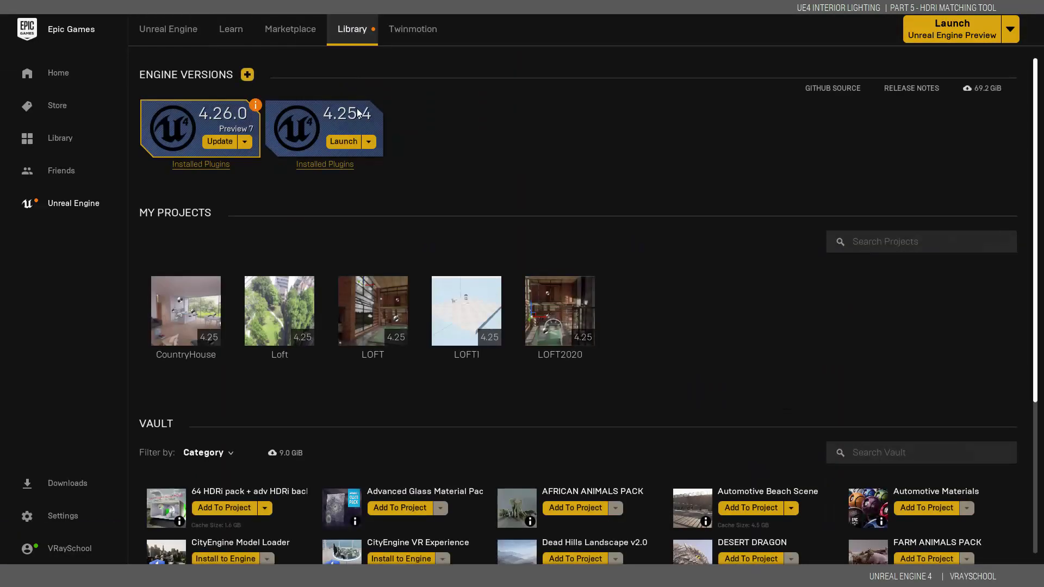
scroll(234, 512, down, 1)
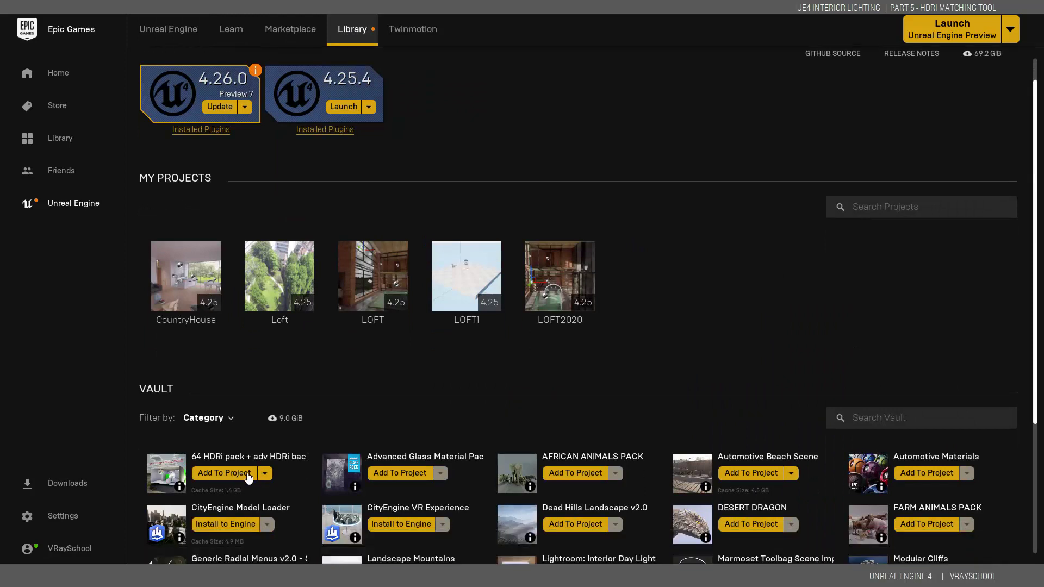
click(244, 473)
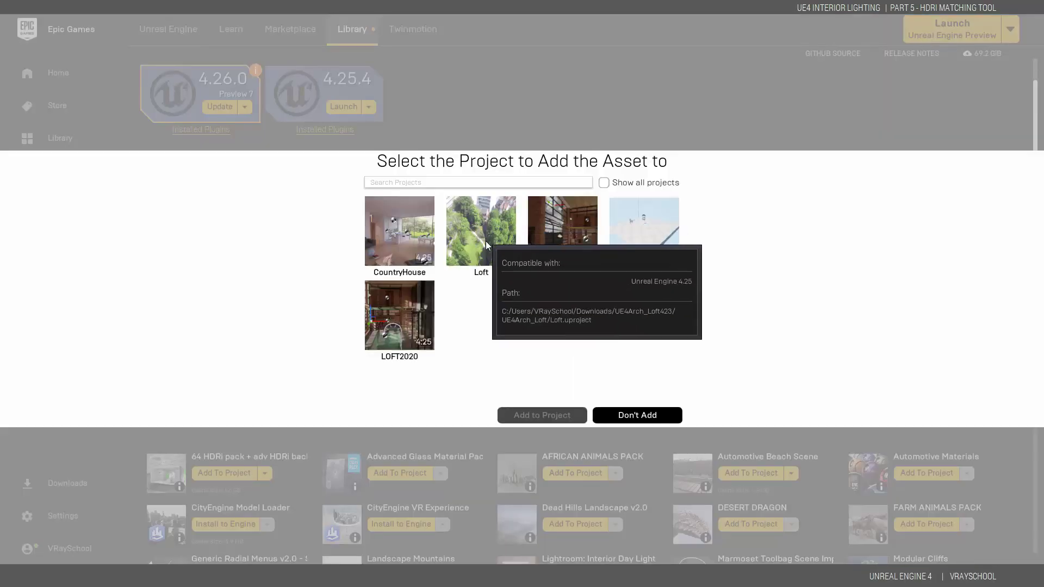
click(659, 415)
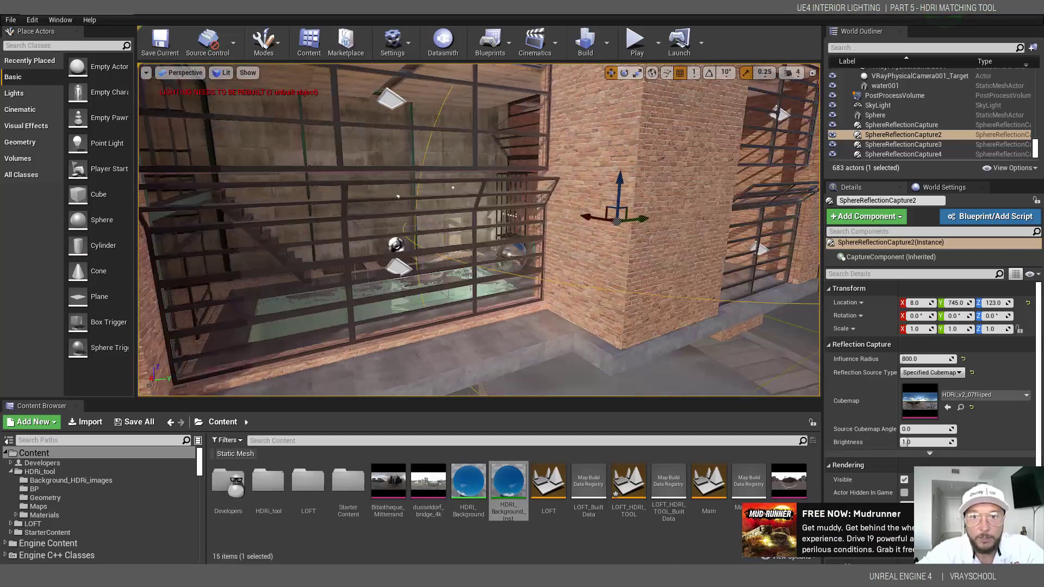
Step: Return to the Unreal Editor and examine the sky and landscape reflections on the chrome sphere from several sides
right_drag(473, 255, 559, 224)
scroll(722, 279, down, 6)
scroll(721, 282, up, 6)
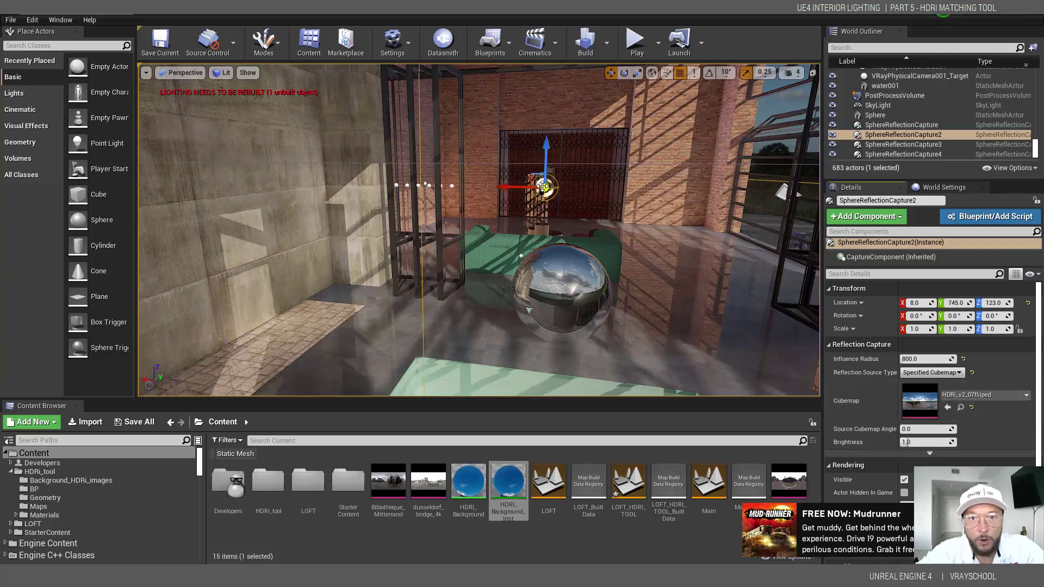
alt+drag(542, 189, 536, 192)
key(ctrl+z)
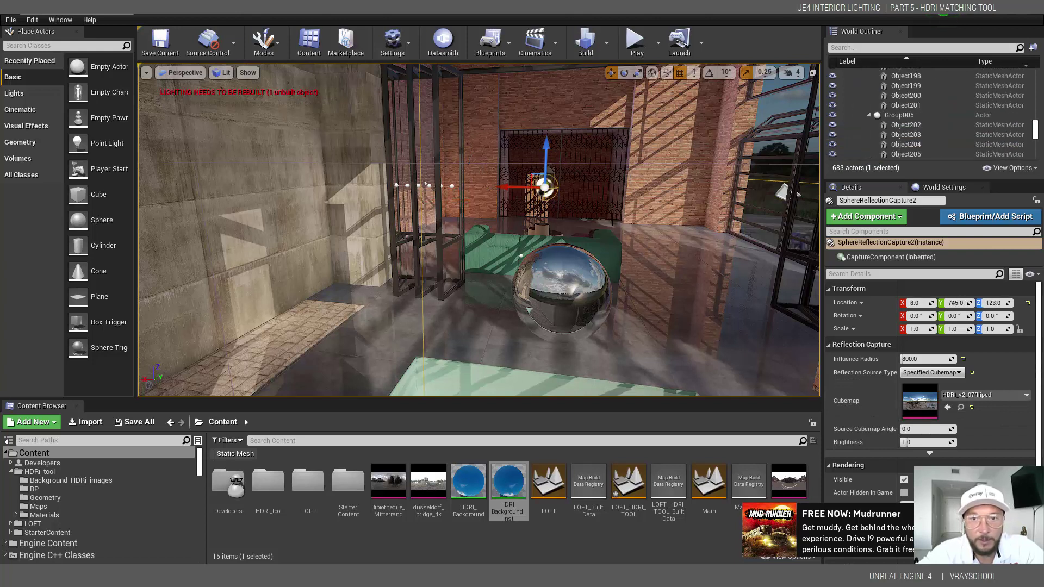
alt+drag(654, 213, 712, 201)
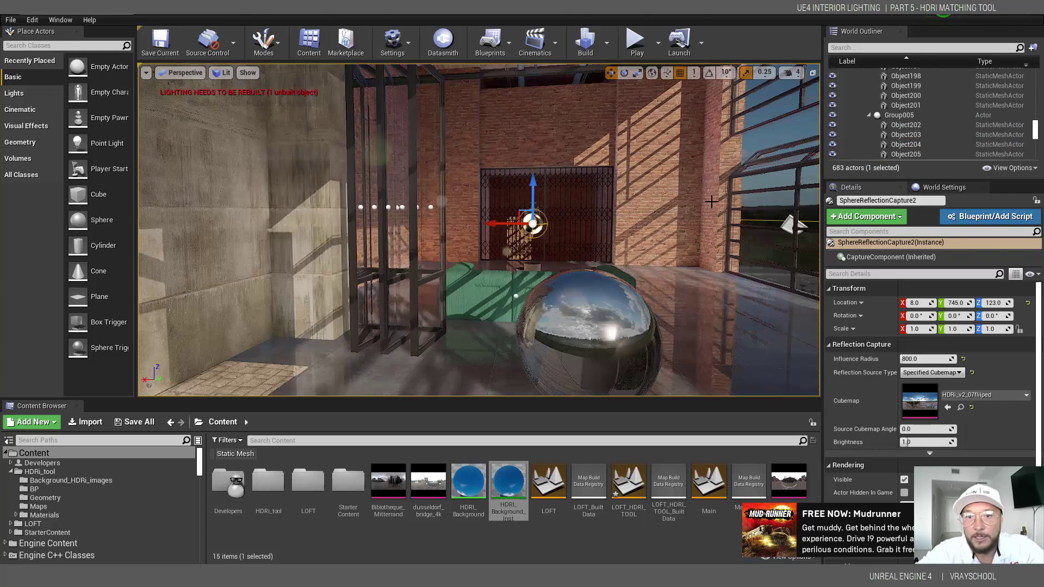
alt+middle_drag(625, 321, 570, 247)
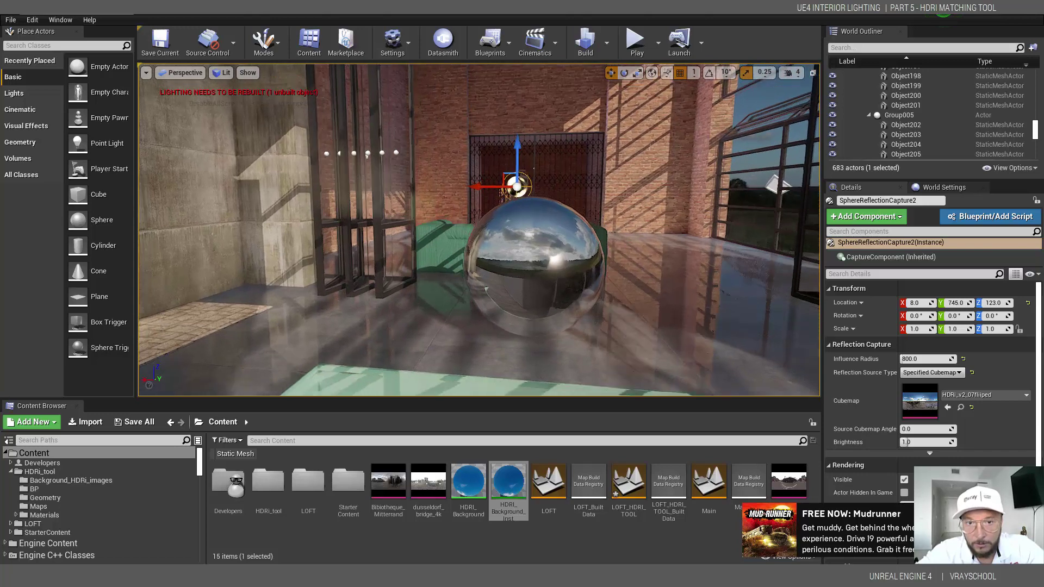
alt+drag(571, 248, 567, 268)
right_drag(602, 281, 498, 230)
right_drag(587, 260, 587, 192)
right_drag(605, 260, 620, 267)
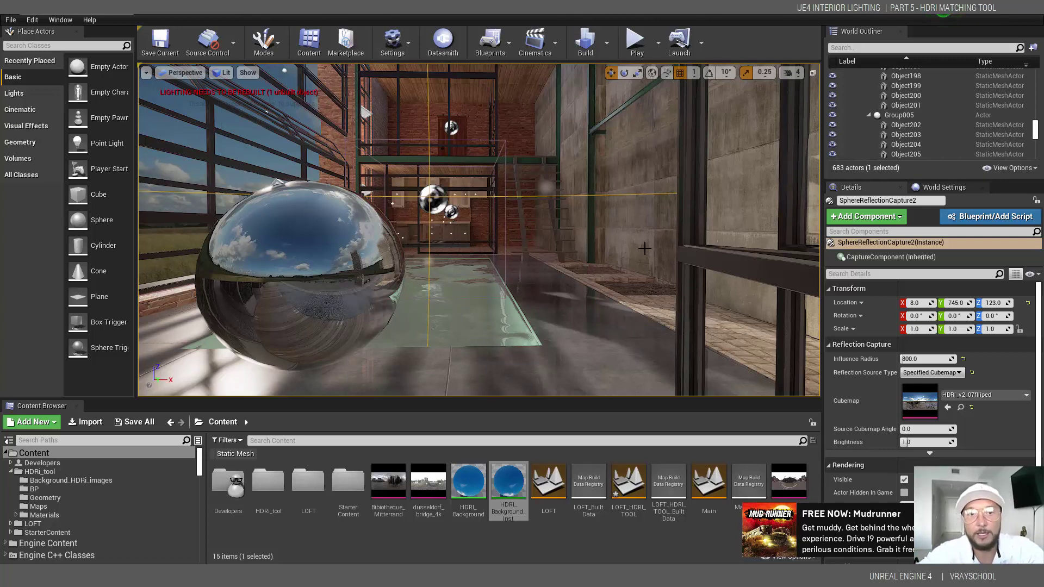
Step: Examine the loft's lighting and reflections from behind the green sofa and across the floor near the metal gate
alt+drag(603, 219, 650, 258)
scroll(546, 237, down, 7)
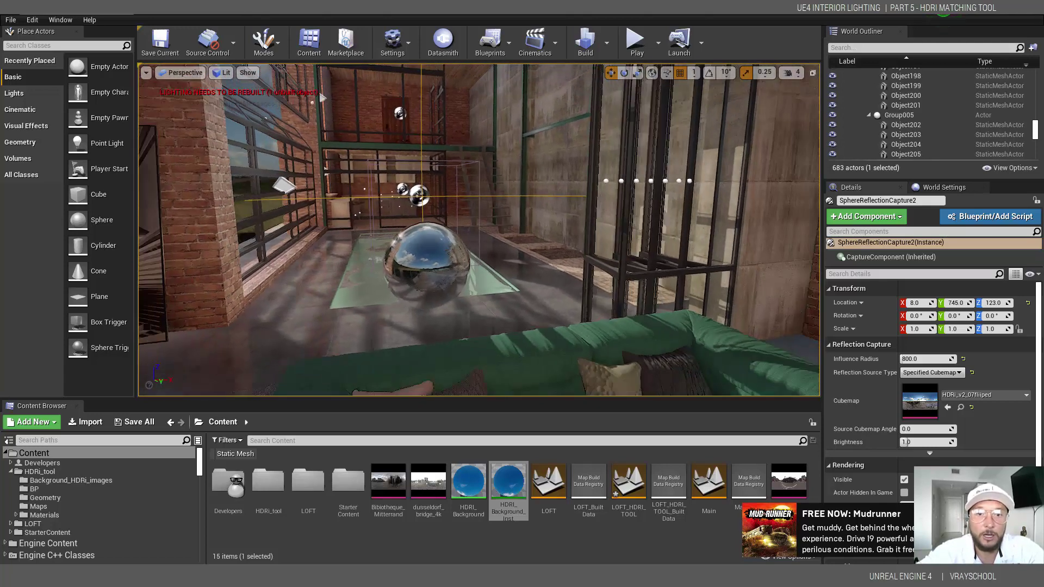
scroll(557, 265, down, 5)
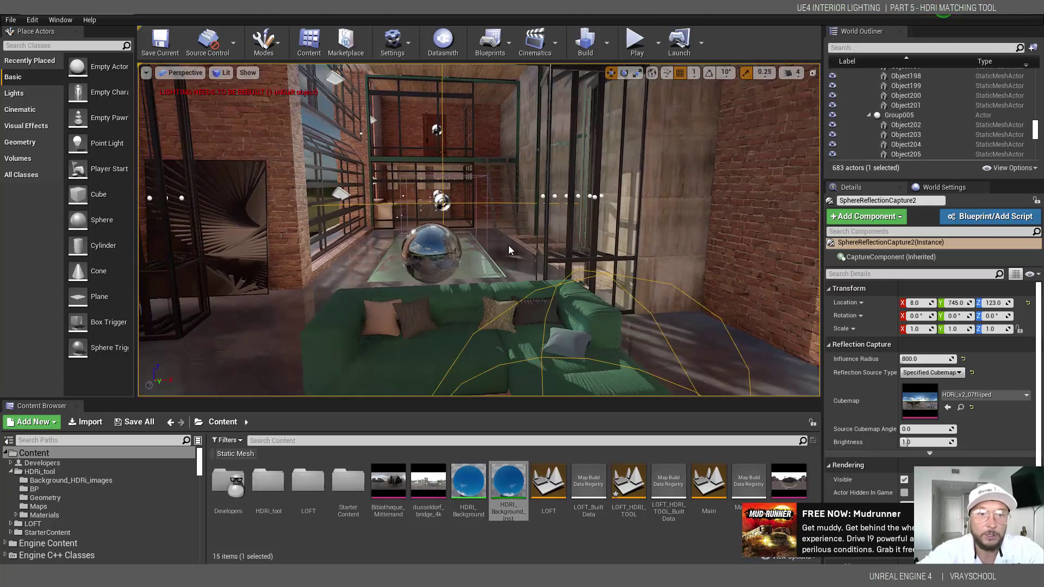
alt+drag(509, 247, 556, 233)
drag(485, 272, 450, 230)
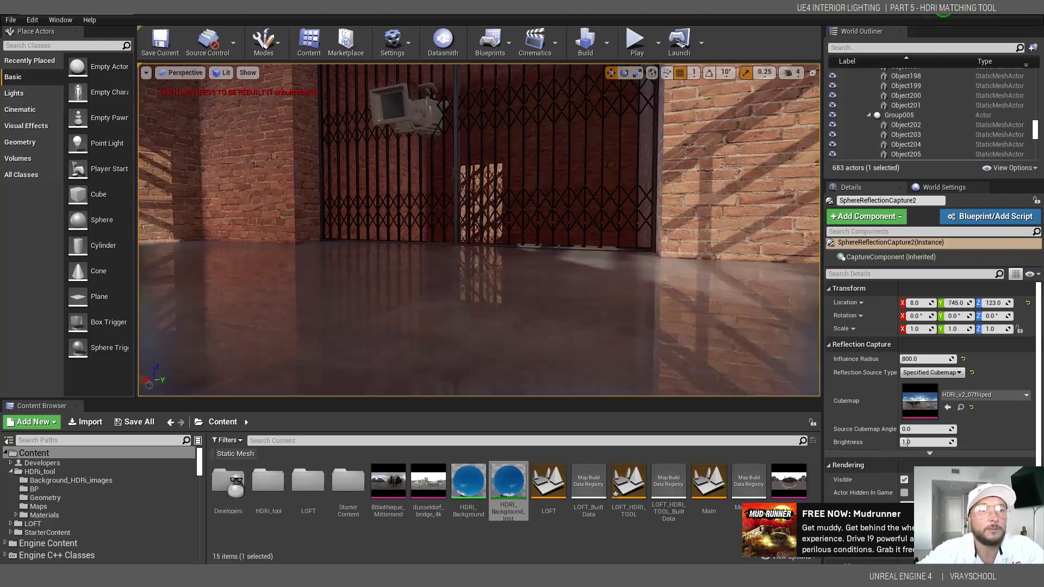
Step: Move SphereReflectionCapture2 along the Y axis to 608 while viewing the building from outside
right_drag(273, 190, 272, 192)
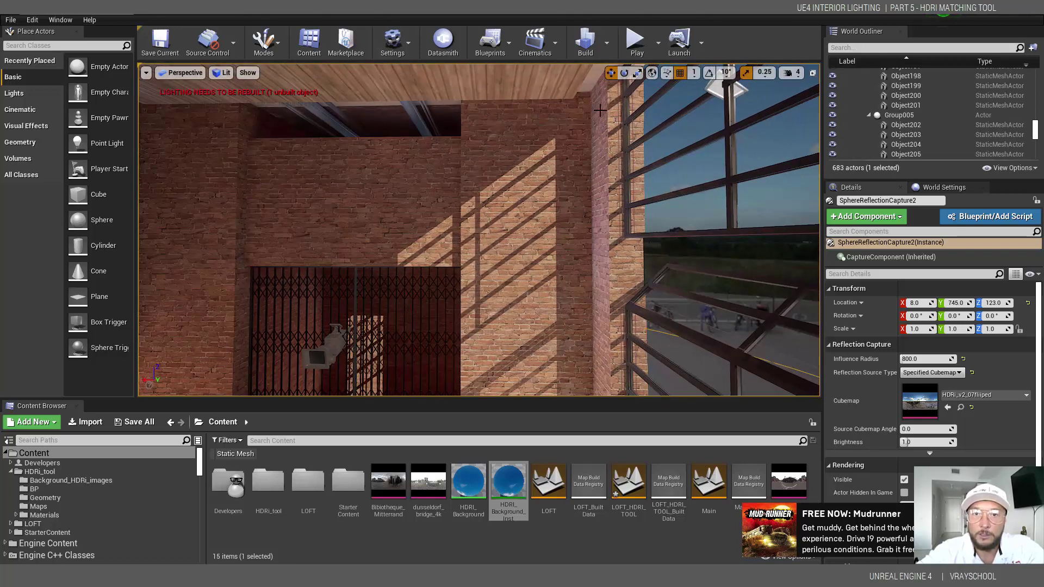
right_drag(272, 193, 250, 192)
right_drag(533, 247, 370, 251)
scroll(533, 246, down, 3)
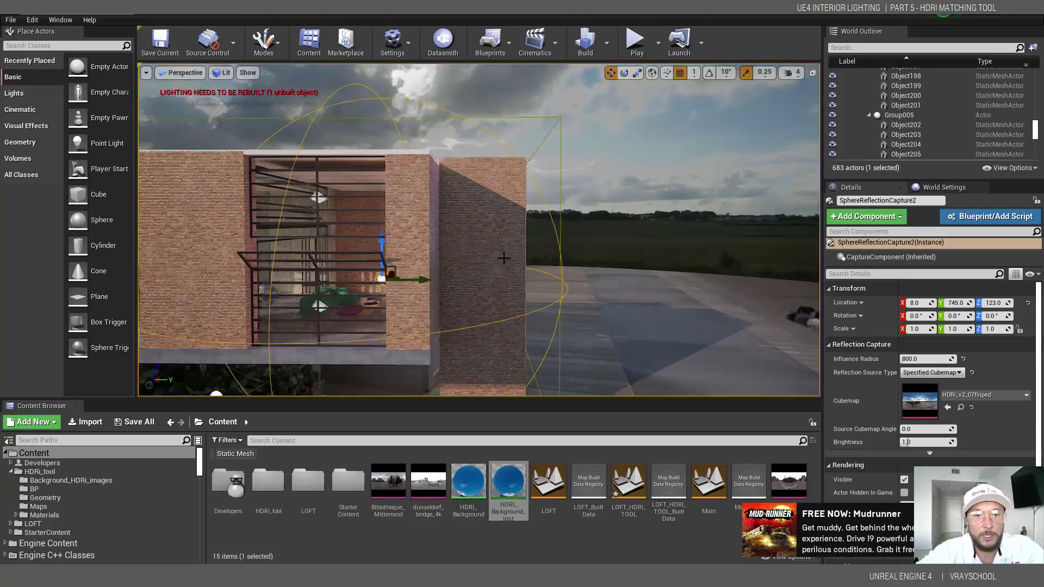
scroll(506, 256, down, 2)
drag(423, 278, 391, 279)
scroll(602, 326, down, 2)
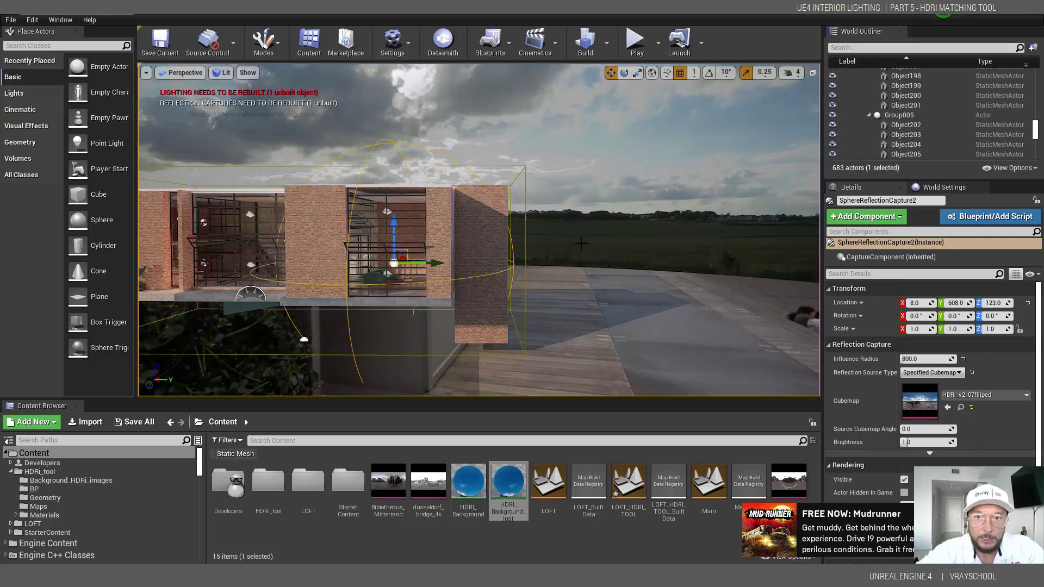
Step: Open the LOFT level without saving the changes to LOFT_HDRI_TOOL
alt+drag(756, 200, 450, 239)
click(368, 245)
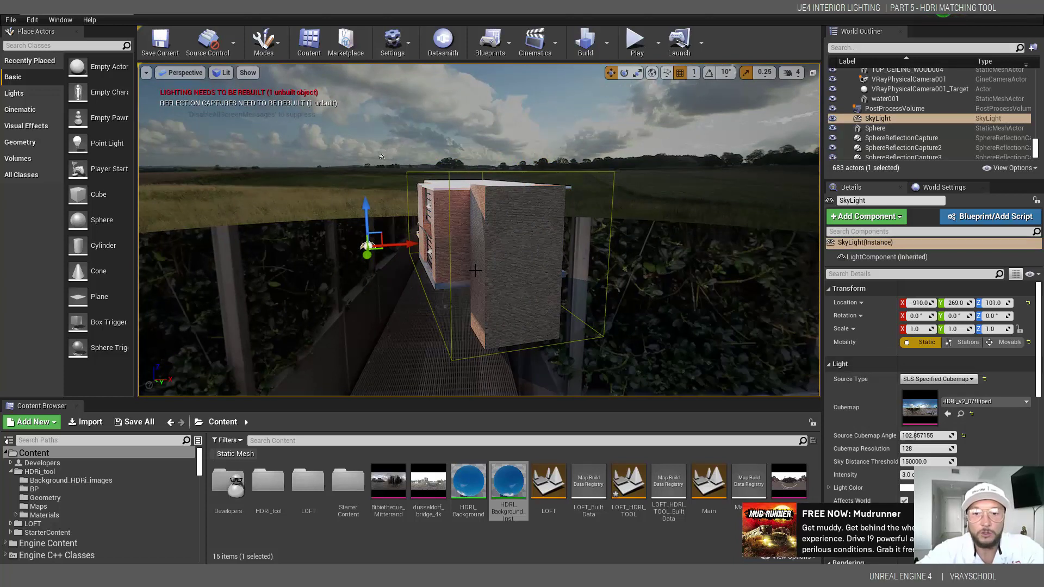
double_click(555, 488)
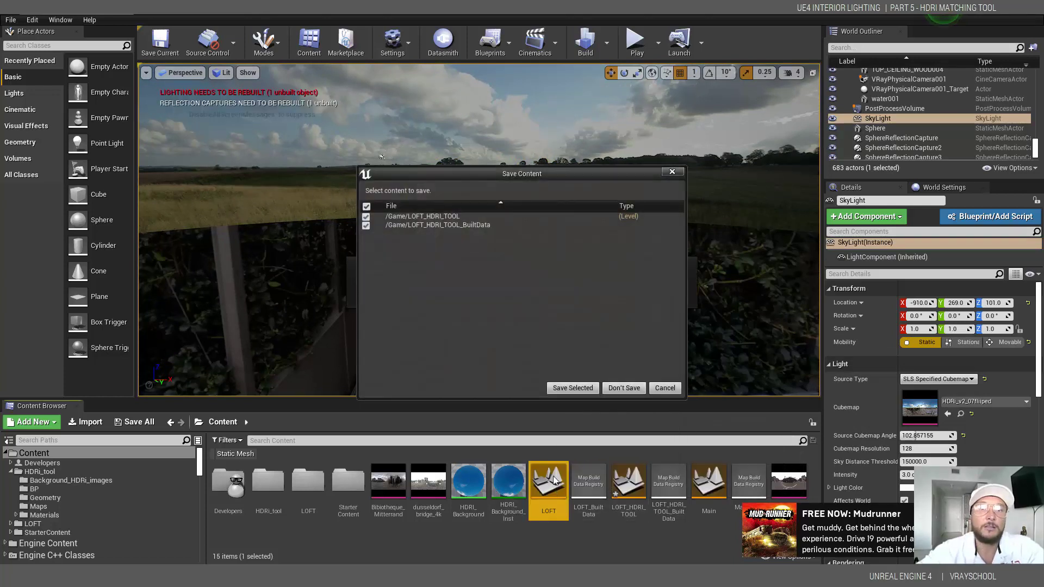
click(625, 390)
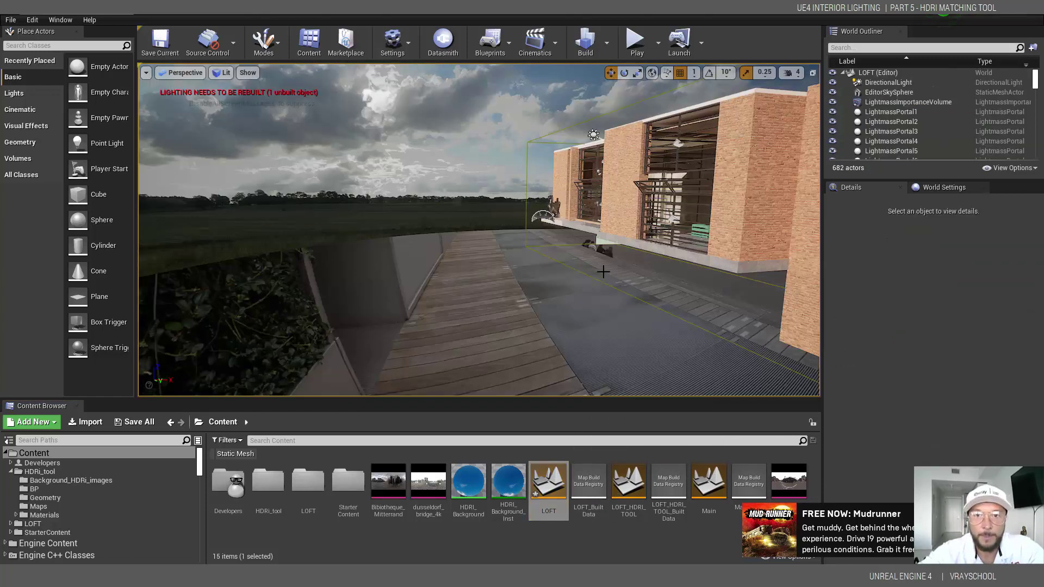
Step: Try to rotate the EditorSkySphere in the viewport and undo the rotation
right_drag(505, 170, 468, 170)
click(504, 170)
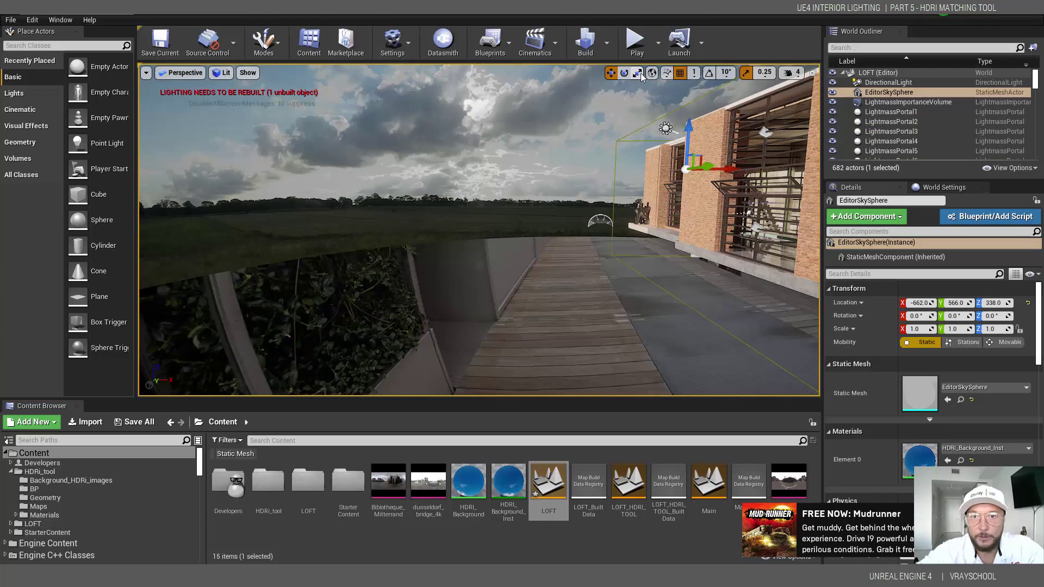
click(625, 73)
drag(664, 165, 647, 168)
key(ctrl+z)
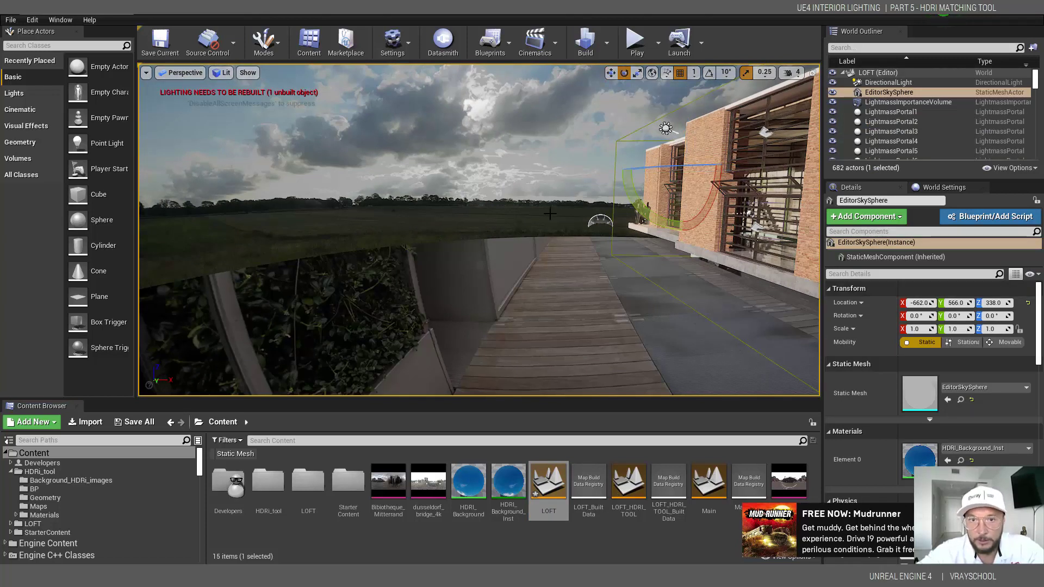
Step: Set the RotationAngle of the HDRI_Background_Inst material instance to 0.171428 and close its editor
double_click(508, 481)
drag(728, 134, 557, 264)
drag(578, 377, 613, 376)
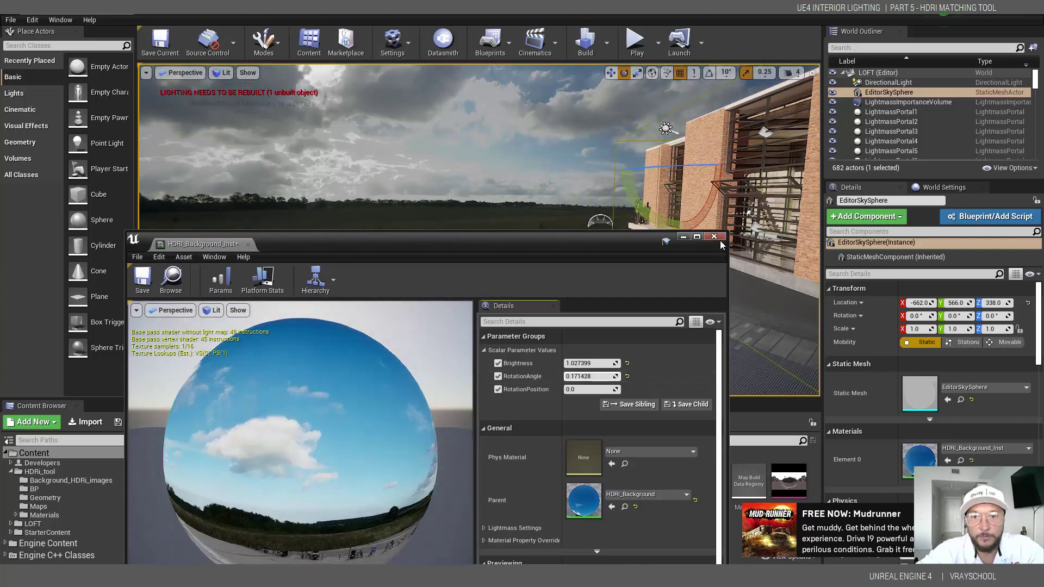
click(716, 236)
Step: Place BP_HDRi_background_tool from the HDRi_tool BP folder in the level and lower it to Z -790
mouse_move(508, 479)
mouse_down()
mouse_move(508, 470)
mouse_move(652, 492)
mouse_move(944, 403)
mouse_move(610, 477)
mouse_move(514, 472)
mouse_up()
click(599, 221)
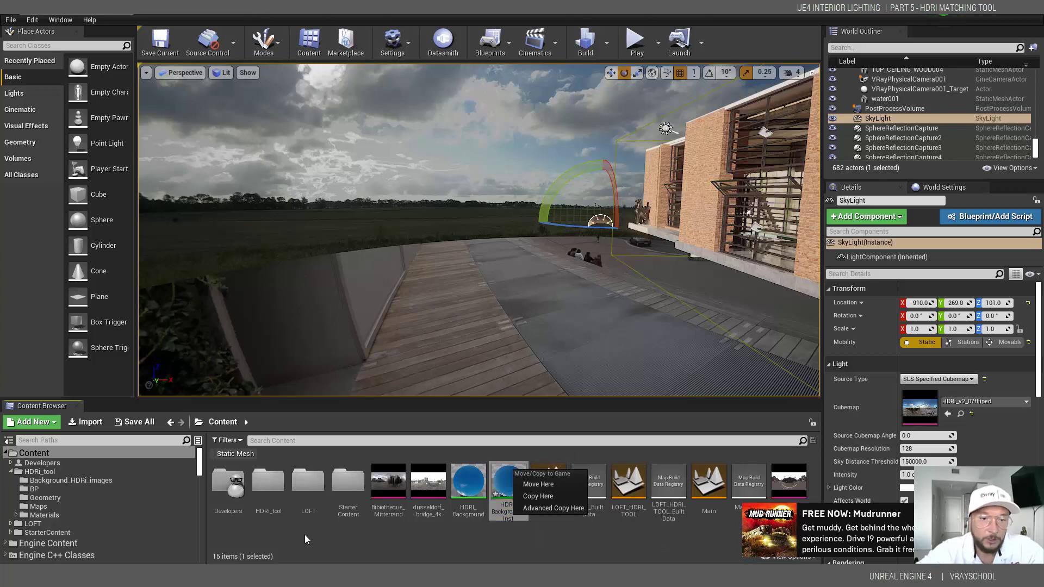
click(279, 484)
double_click(278, 485)
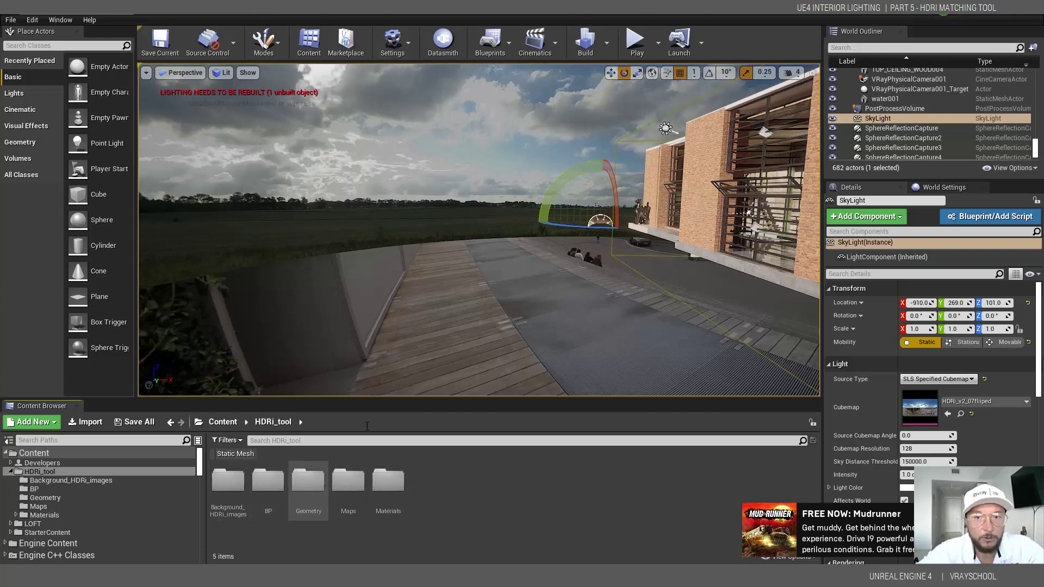
click(268, 480)
double_click(269, 479)
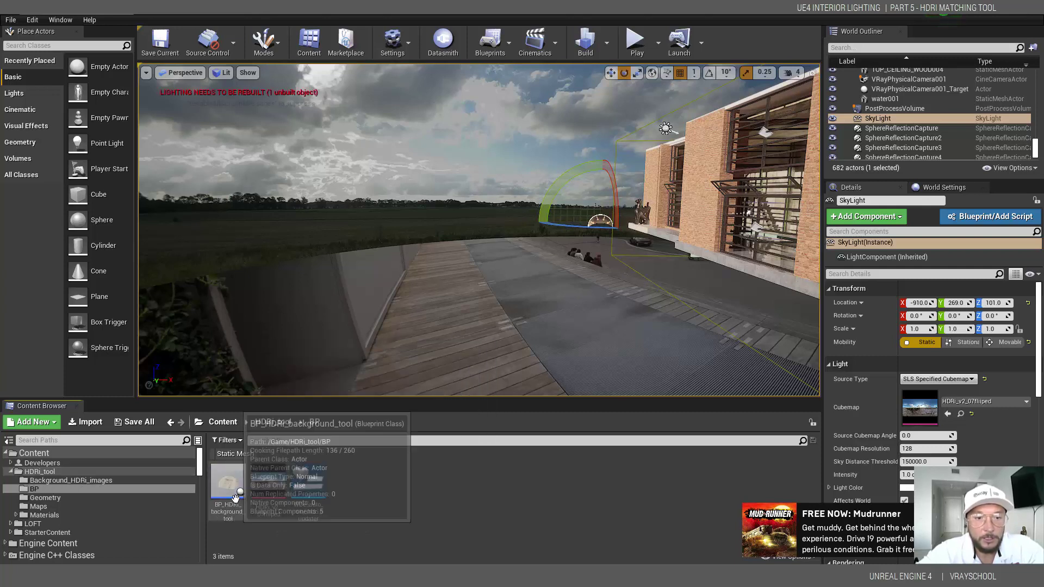
drag(236, 498, 580, 331)
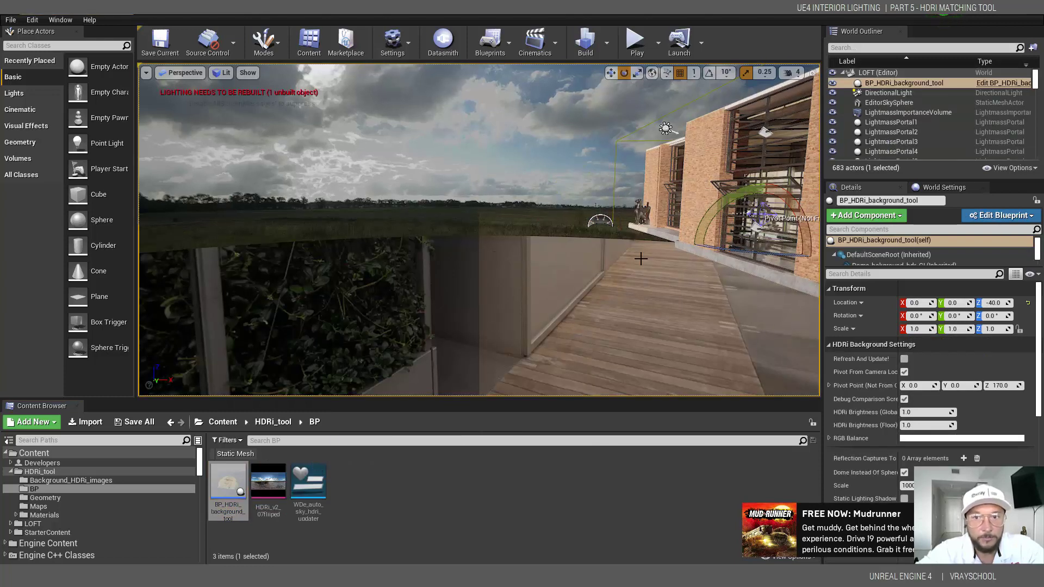
click(611, 73)
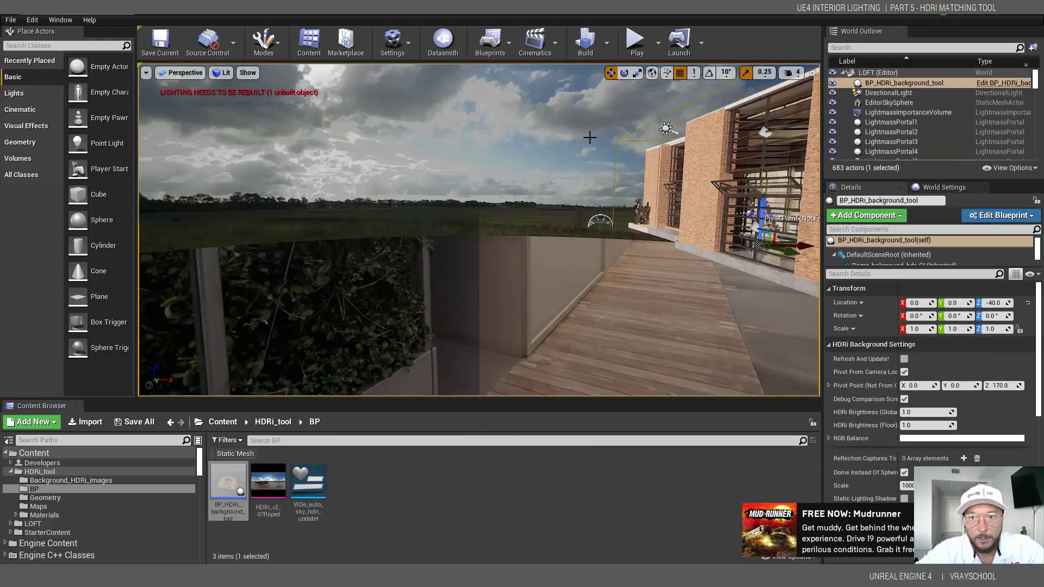
drag(763, 212, 736, 354)
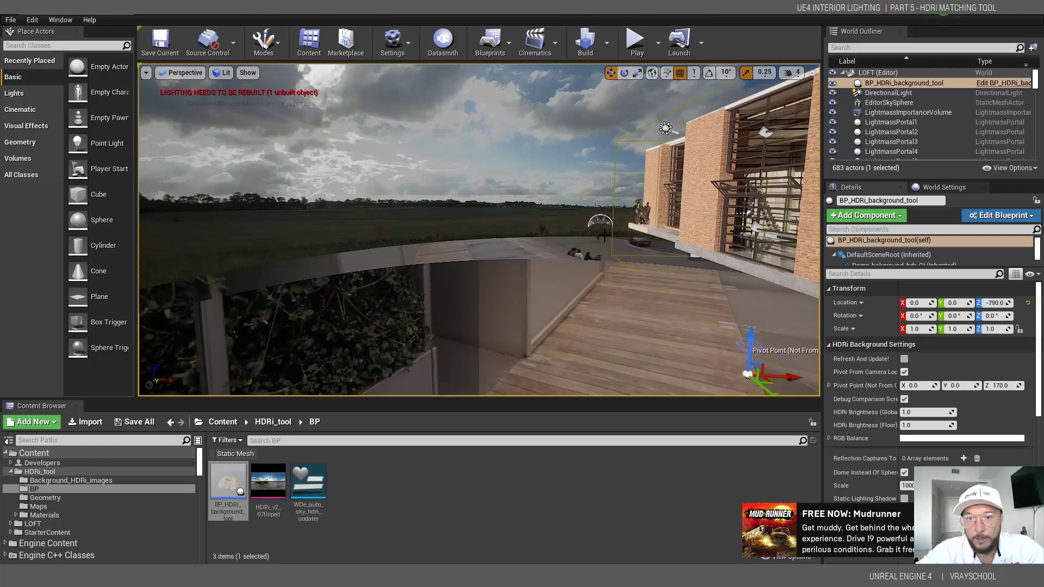
Step: Hide the EditorSkySphere so that only the HDRi background tool supplies the backdrop
right_drag(526, 153, 500, 165)
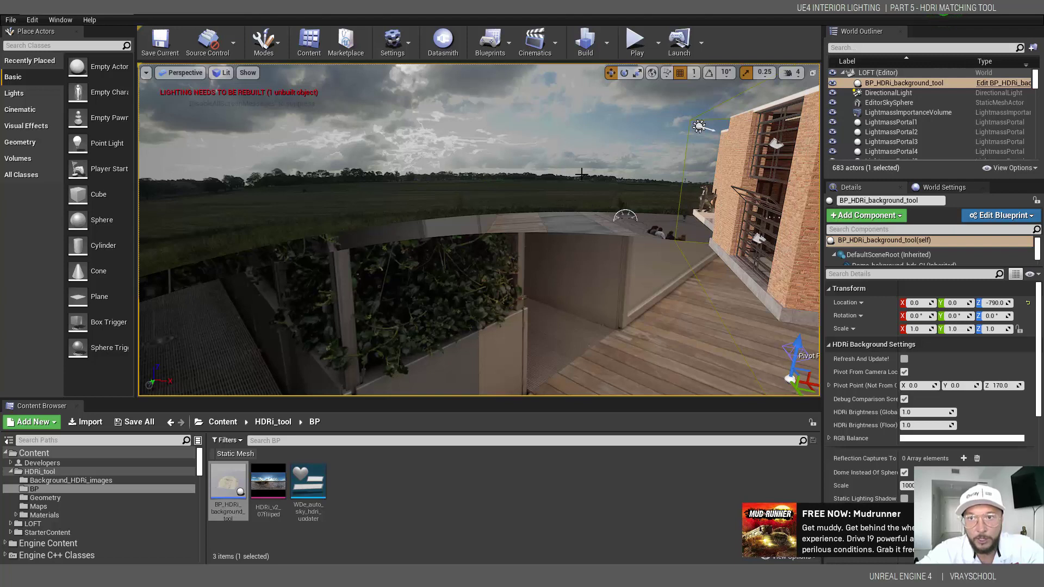
right_drag(581, 174, 641, 176)
click(475, 142)
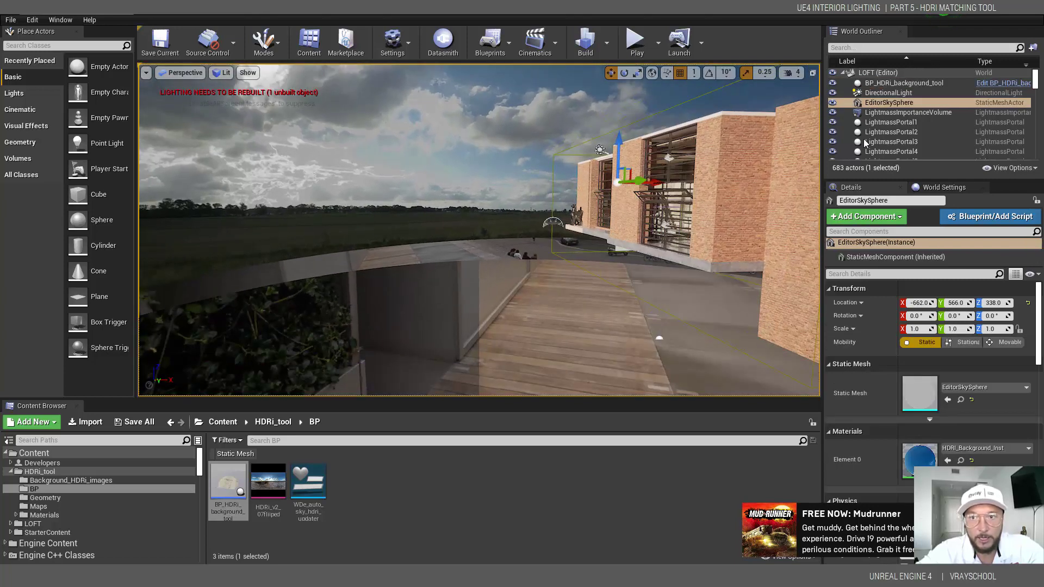
click(833, 103)
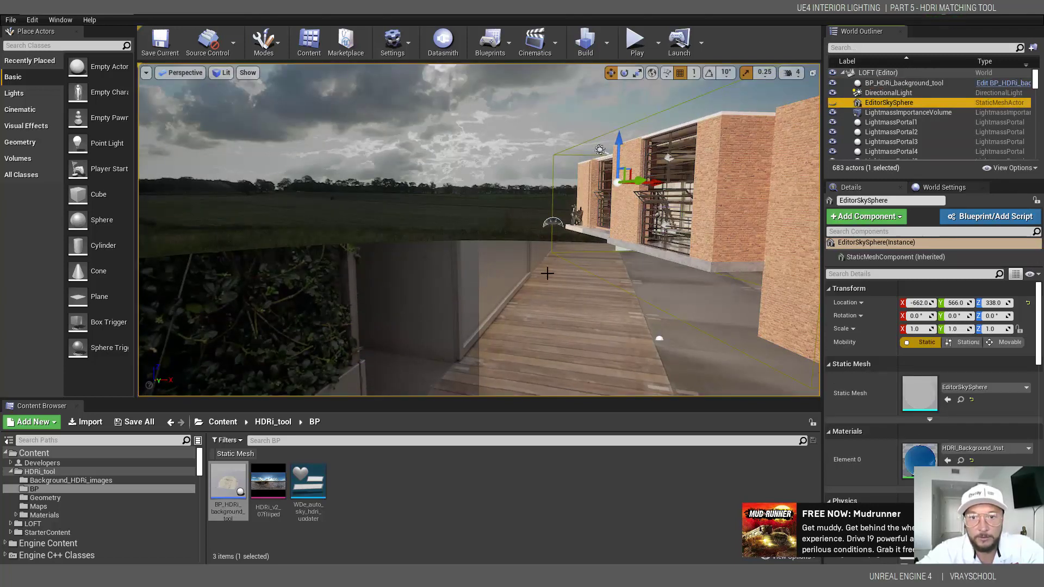
Step: Move BP_HDRi_background_tool along the Z axis to -817 to adjust the ground height under the building
right_drag(547, 273, 551, 306)
click(567, 299)
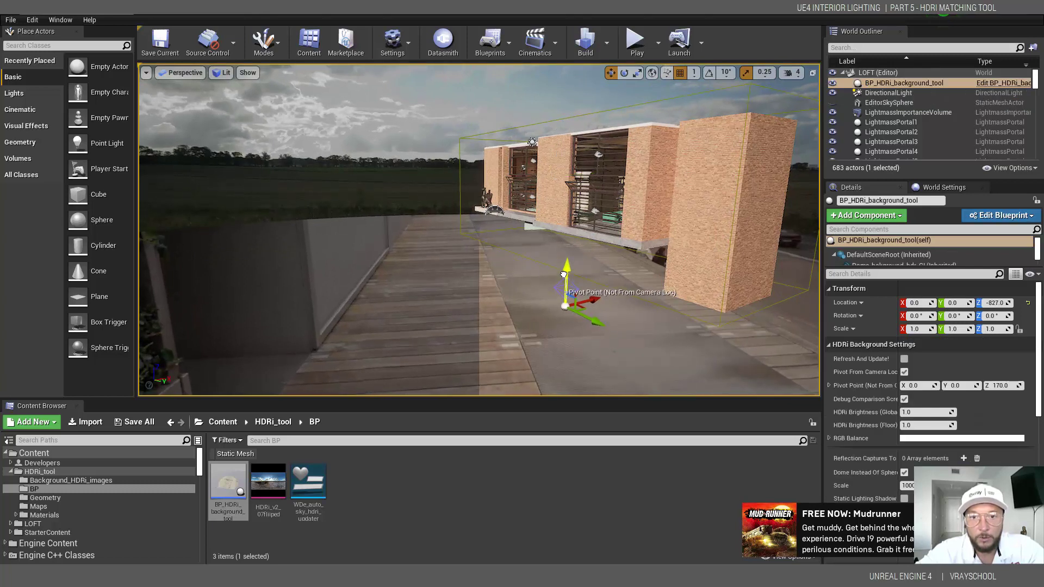
right_drag(611, 250, 626, 251)
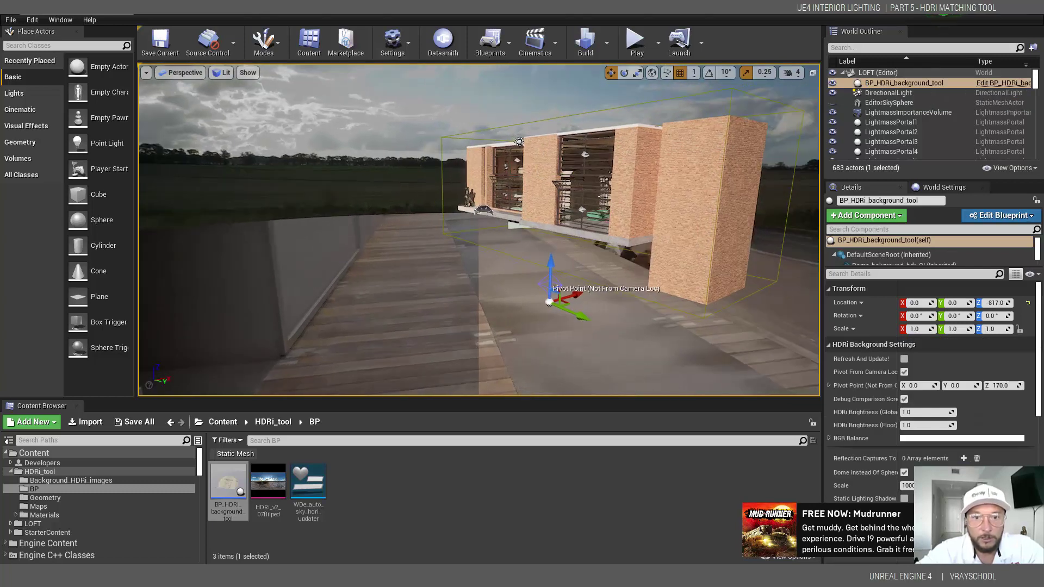
Step: Assign the urban_street_02_4k texture from the Content folder as the SkyLight's cubemap
click(480, 211)
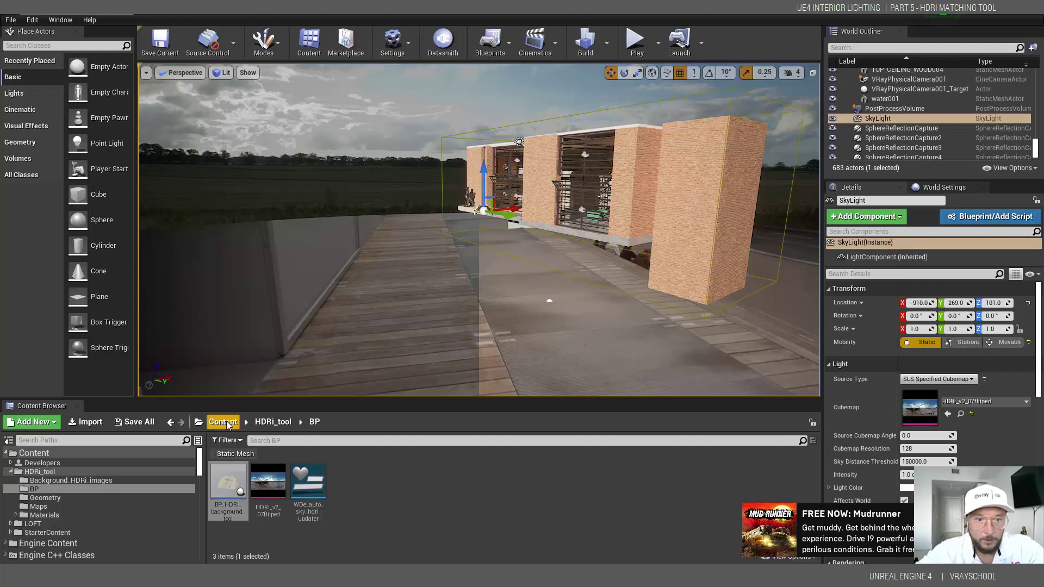
click(274, 423)
click(347, 481)
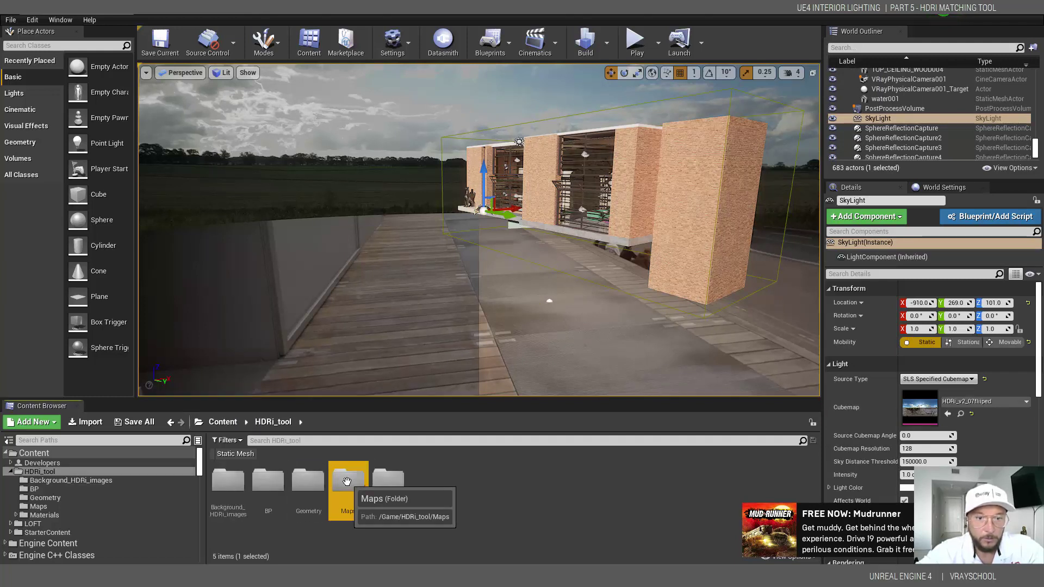
click(223, 422)
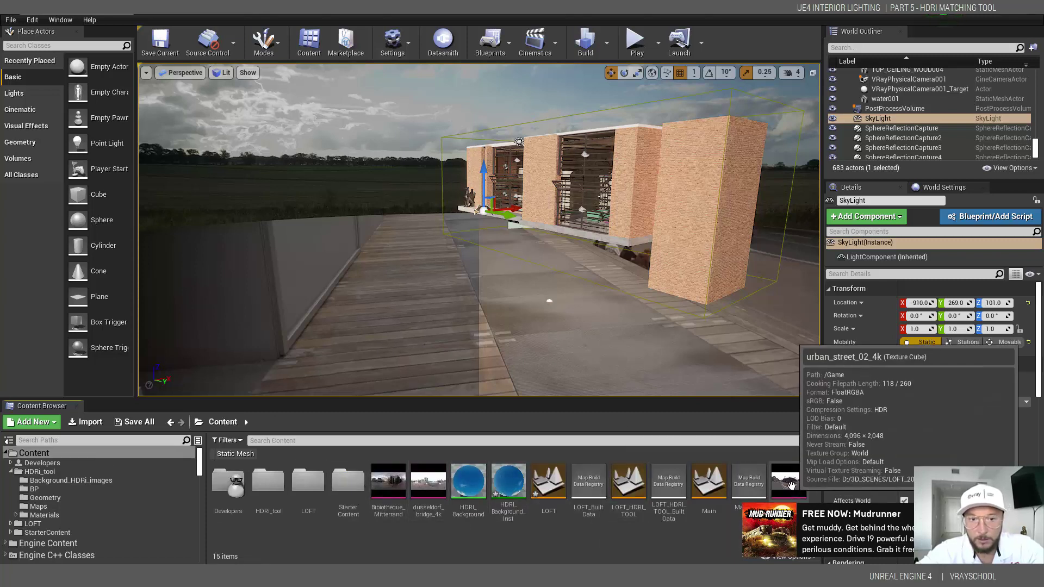
drag(792, 485, 936, 400)
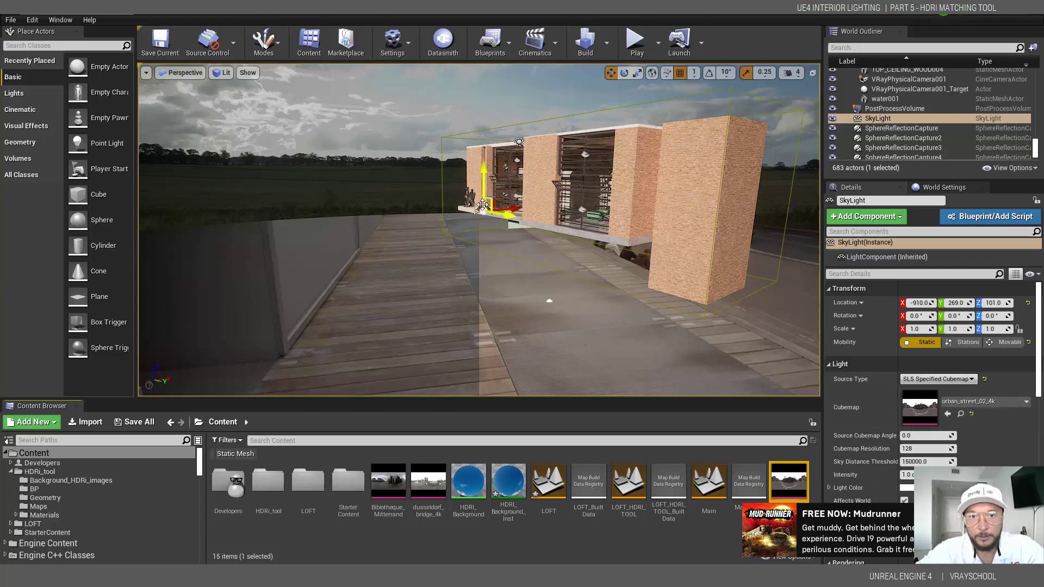
Step: Run Refresh And Update on BP_HDRi_background_tool so the backdrop takes the SkyLight's urban street cubemap
scroll(483, 205, up, 5)
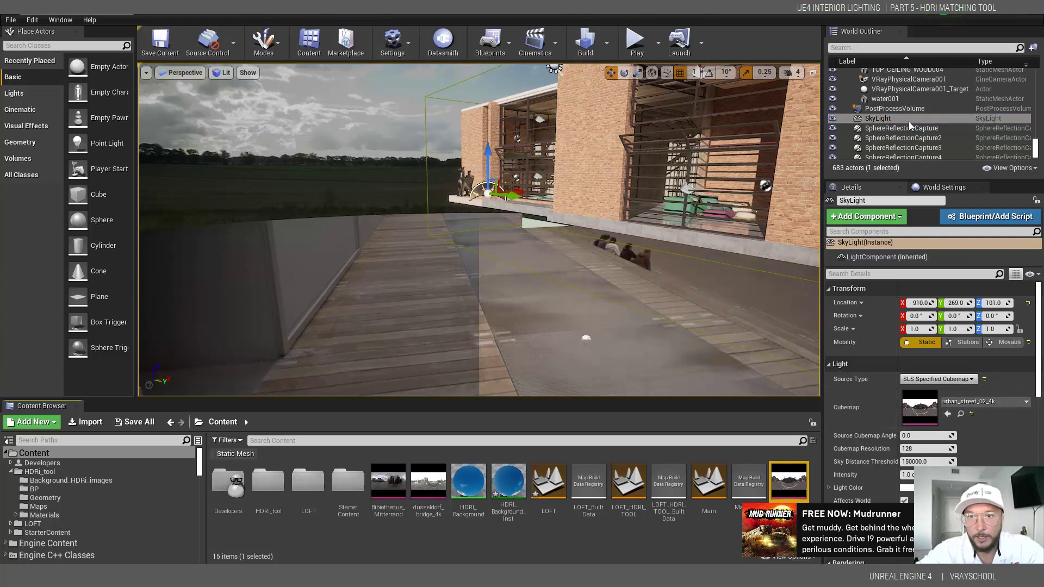
drag(1035, 151, 1043, 63)
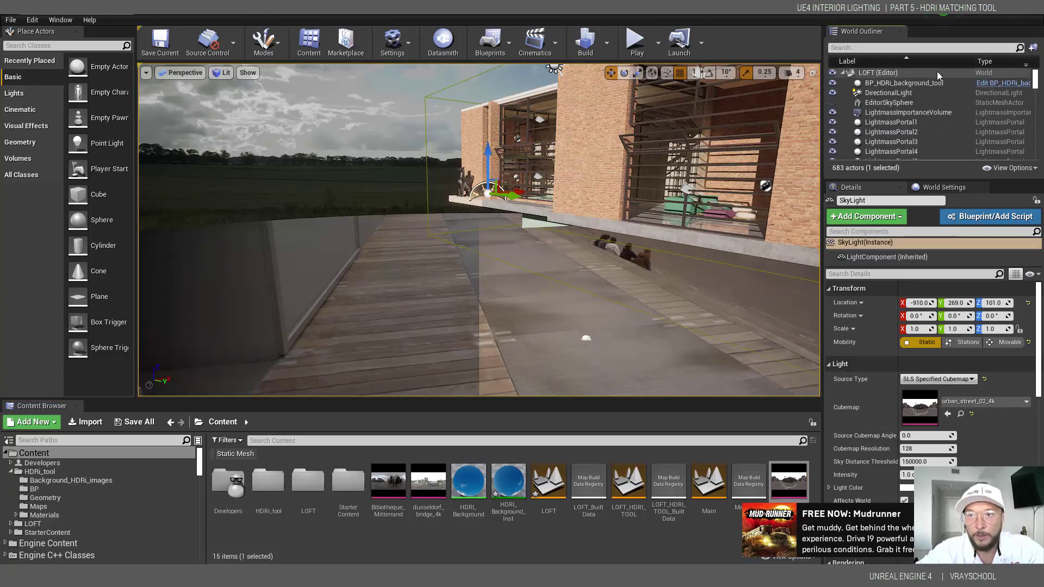
click(921, 82)
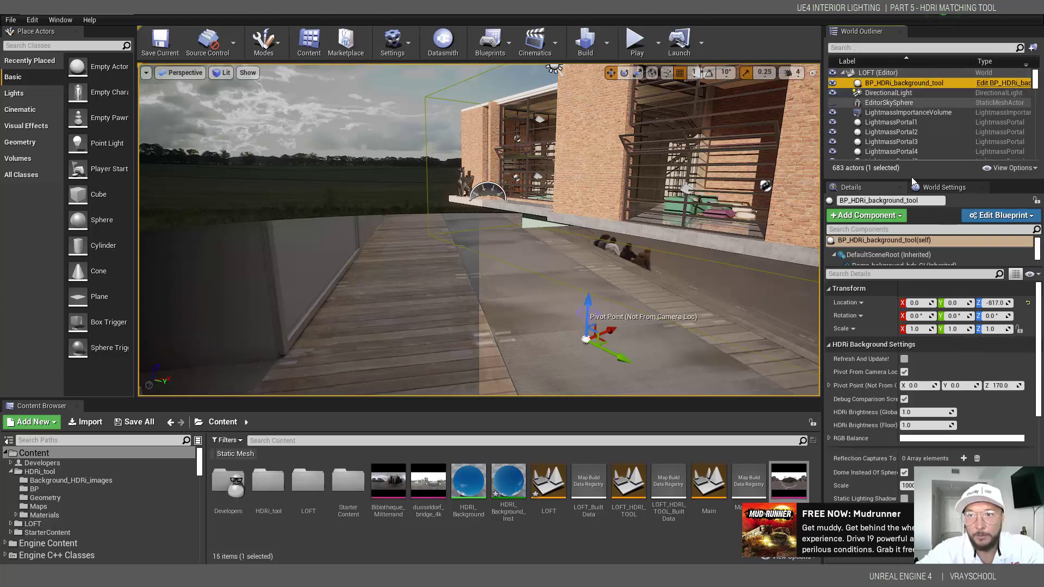
click(904, 360)
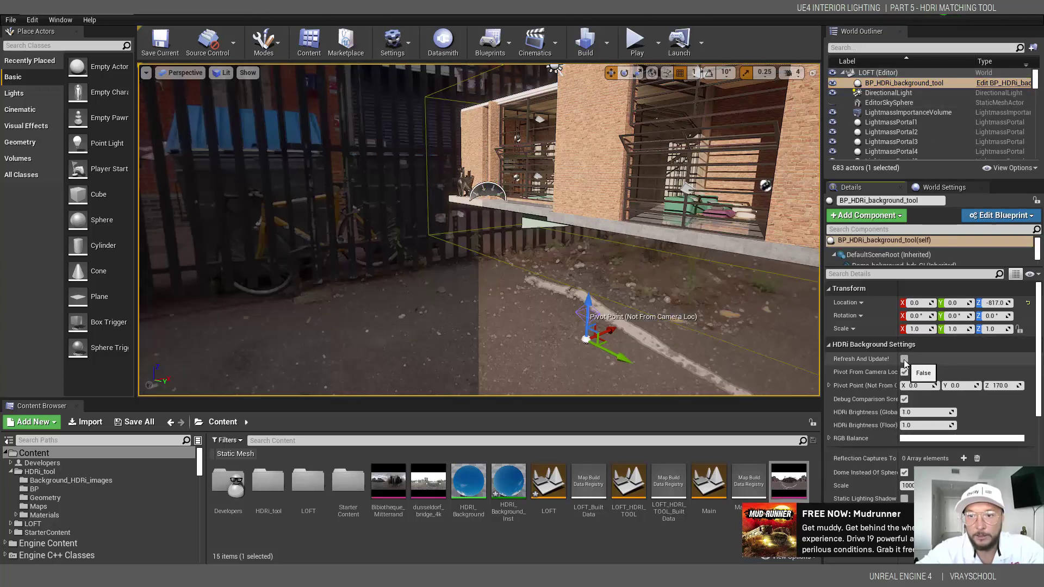
Step: Set the SkyLight's Source Cubemap Angle to 308.571442
right_drag(479, 217, 565, 238)
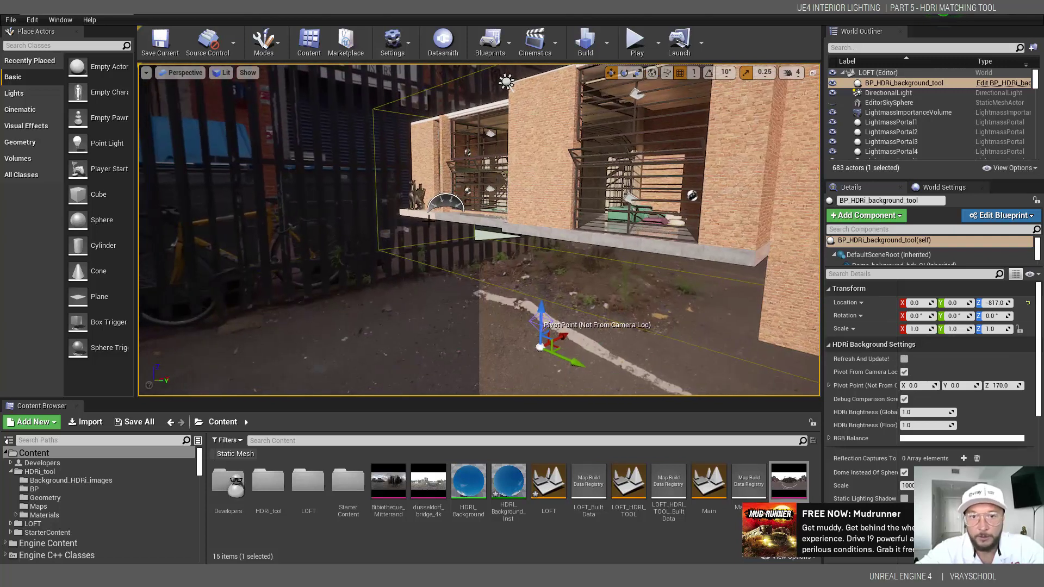
click(439, 204)
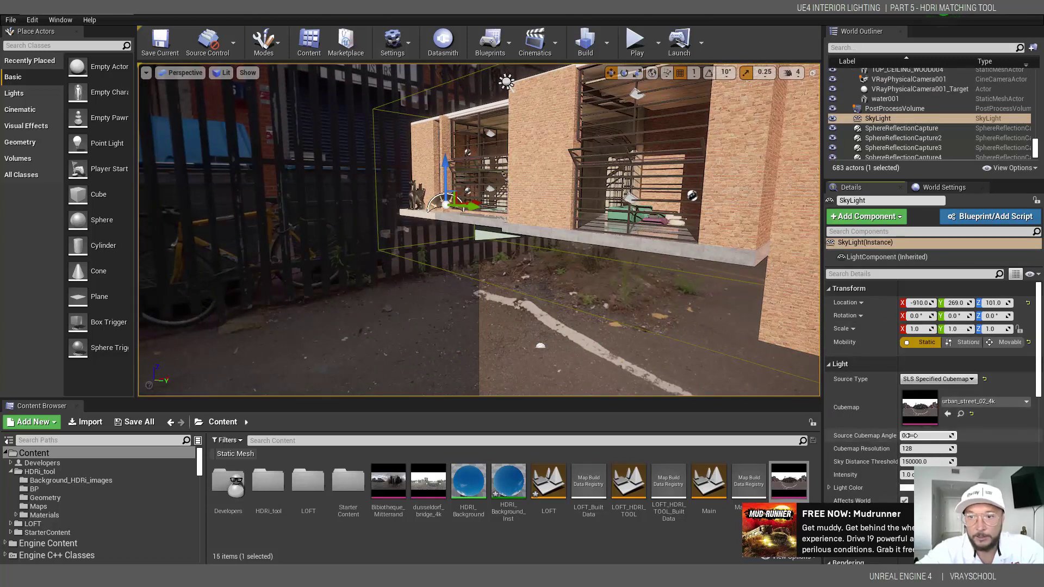
drag(911, 436, 911, 435)
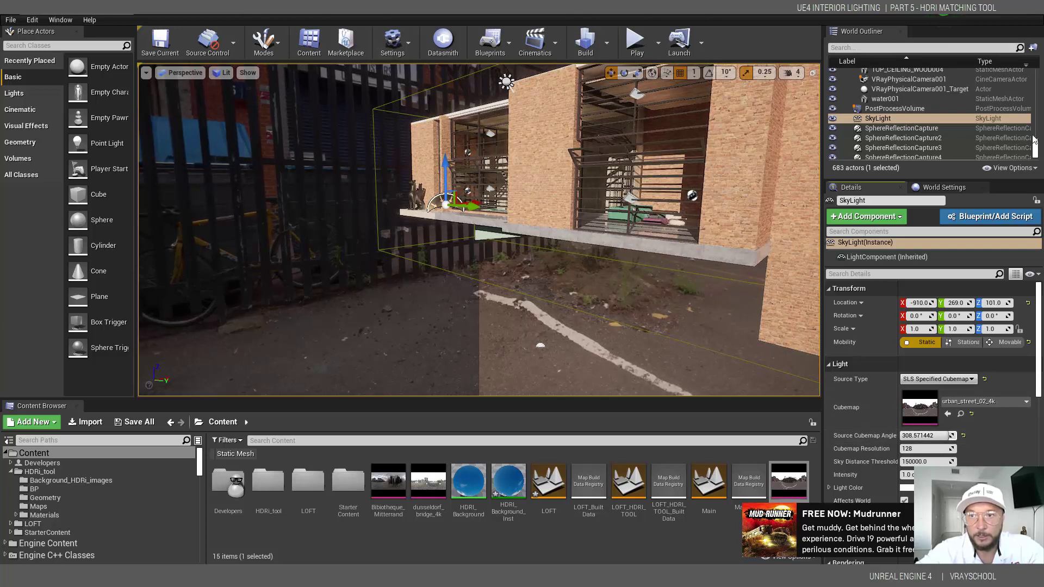
Step: Refresh BP_HDRi_background_tool with the SkyLight's new cubemap angle and look along the street backdrop
drag(1034, 144, 1033, 72)
click(878, 86)
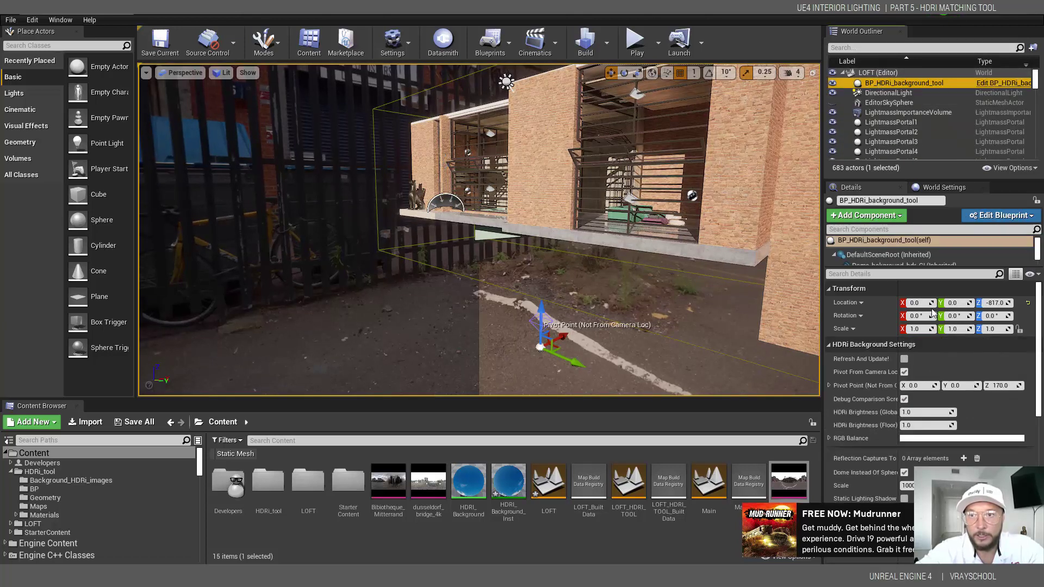
click(905, 359)
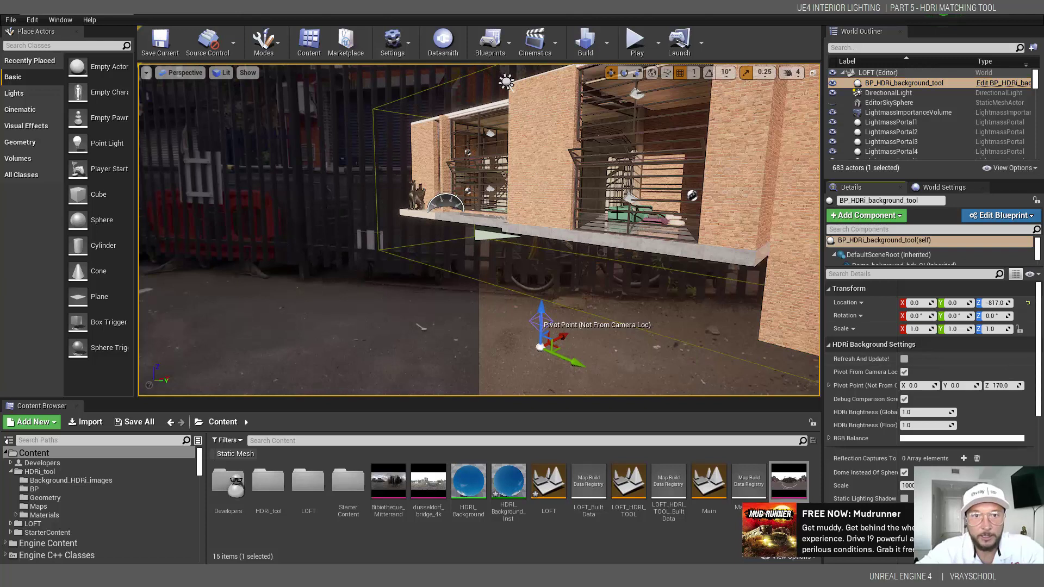
right_drag(626, 267, 425, 261)
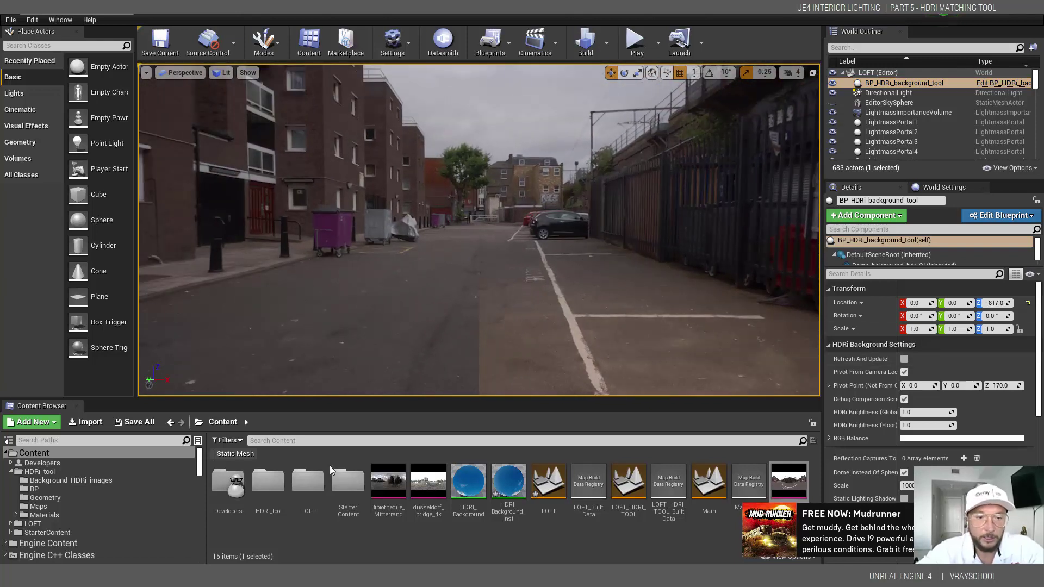
Step: Run the WDe_auto_sky_hdri_updater editor utility widget from the HDRi_tool BP folder
click(267, 482)
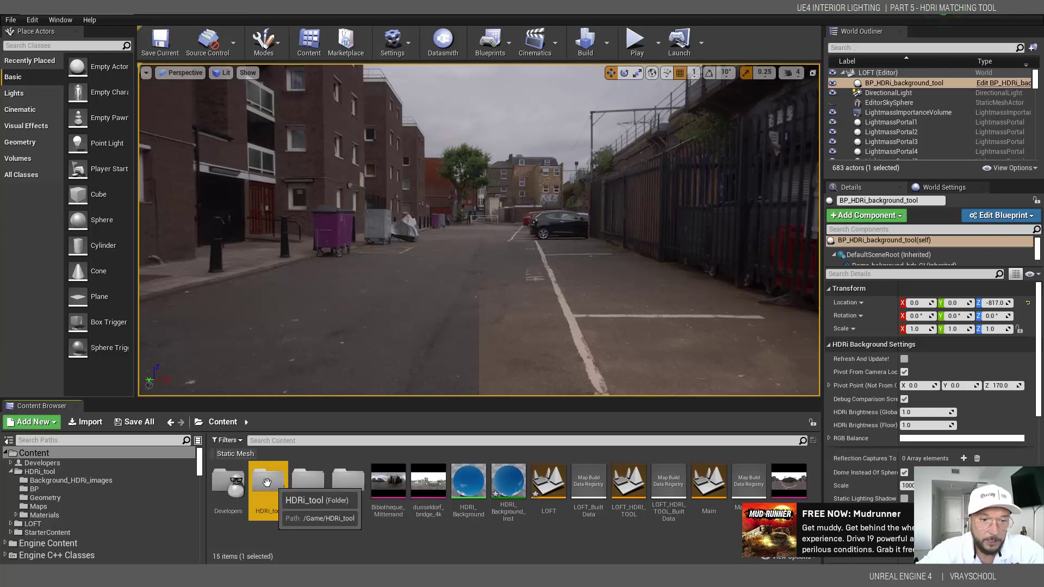
double_click(267, 481)
double_click(267, 481)
click(313, 484)
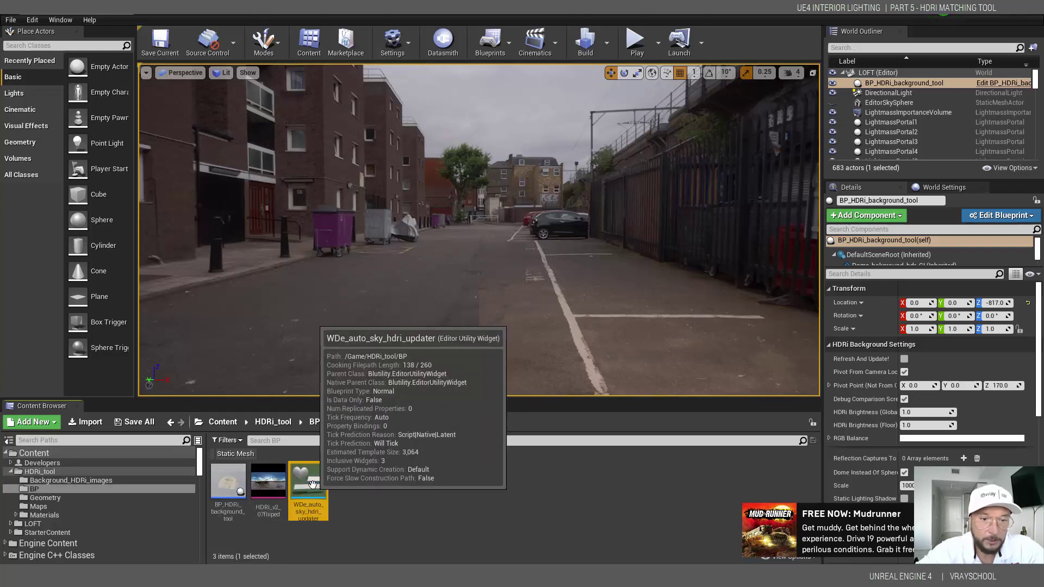
right_click(311, 485)
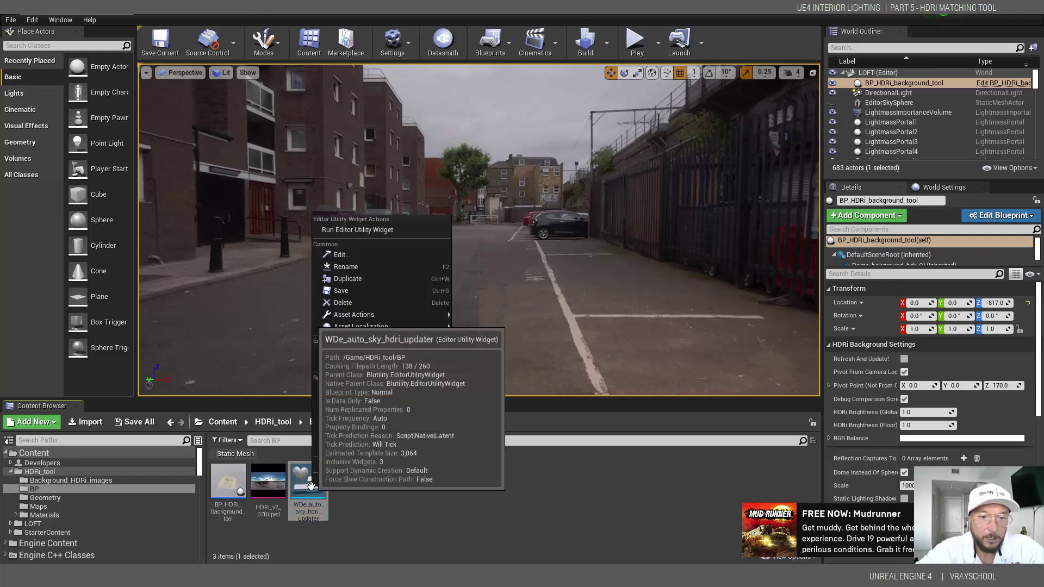
click(368, 229)
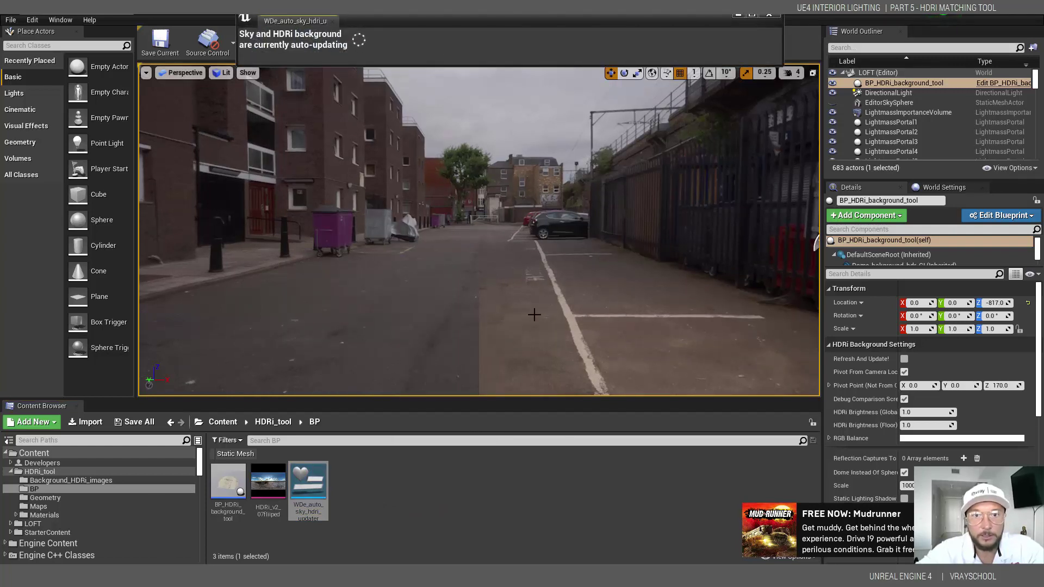
Step: Move the auto-updater window clear of the toolbar and set the SkyLight's Source Cubemap Angle to 250.285721
scroll(535, 313, down, 4)
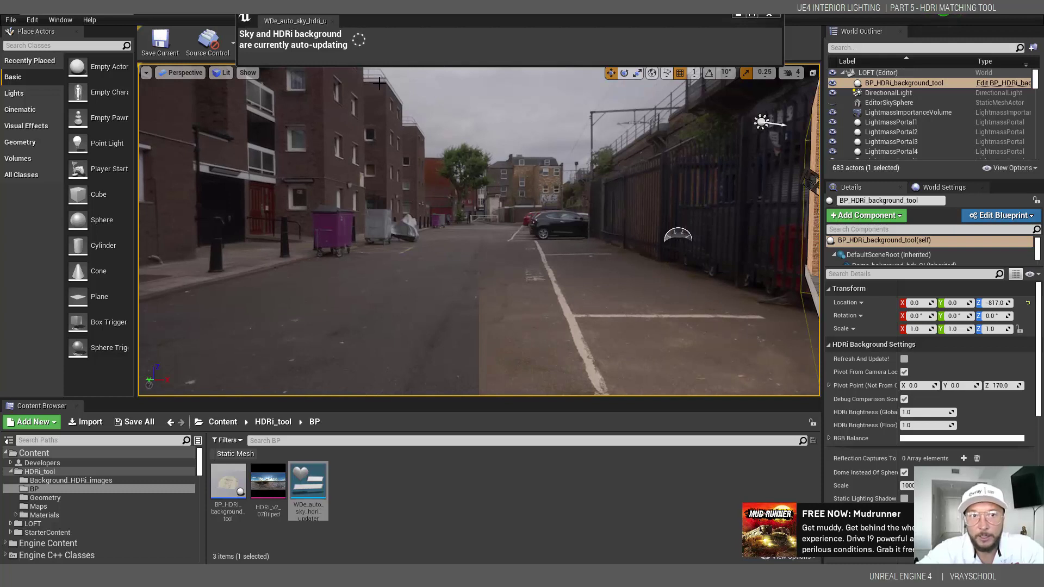
drag(436, 14, 428, 69)
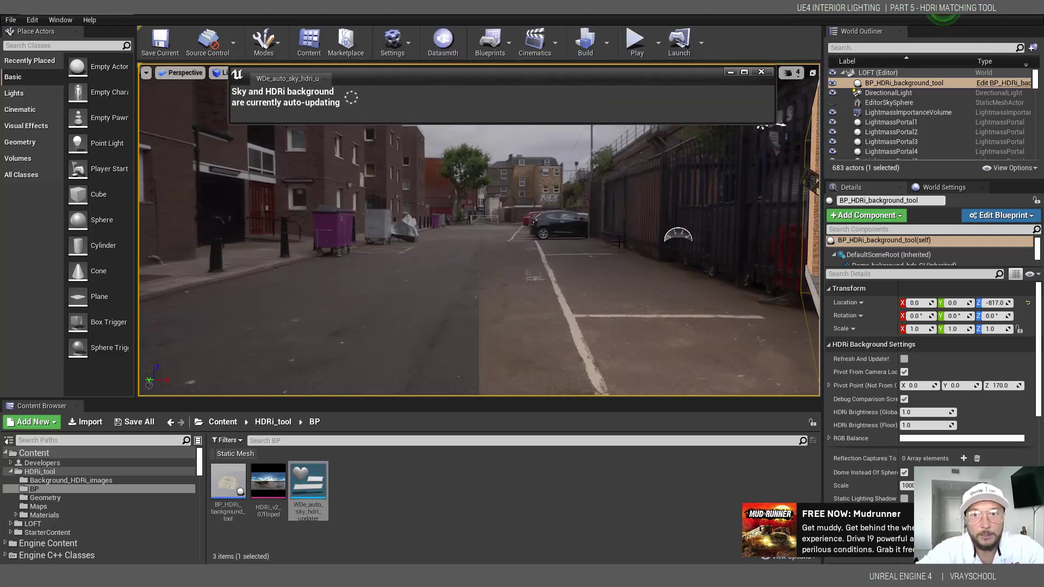
click(678, 234)
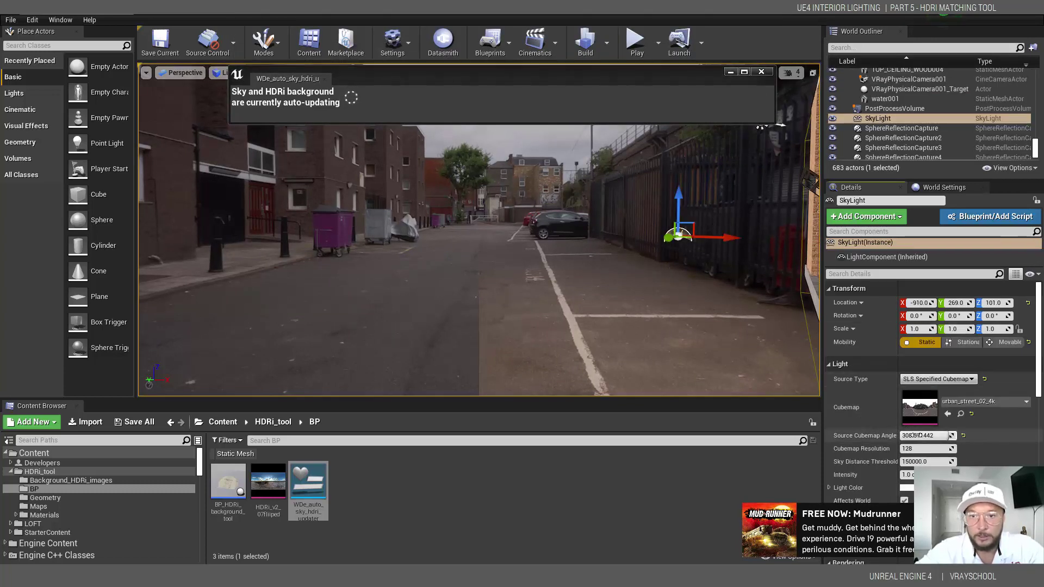
drag(918, 435, 960, 435)
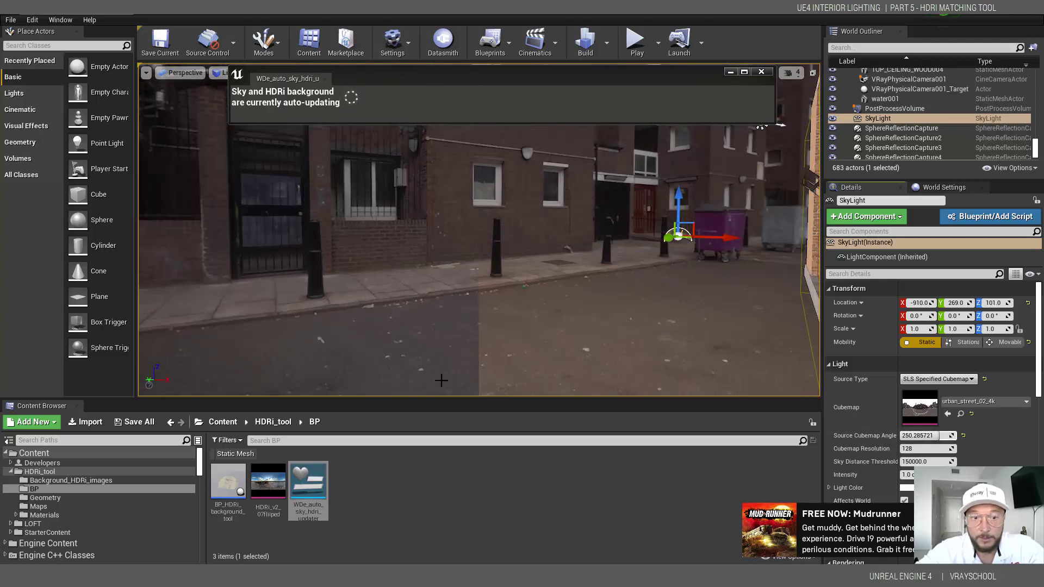
Step: Find the HDRi_v2_07fliped texture in the HDRi_tool BP folder and assign it as the SkyLight's cubemap
click(272, 422)
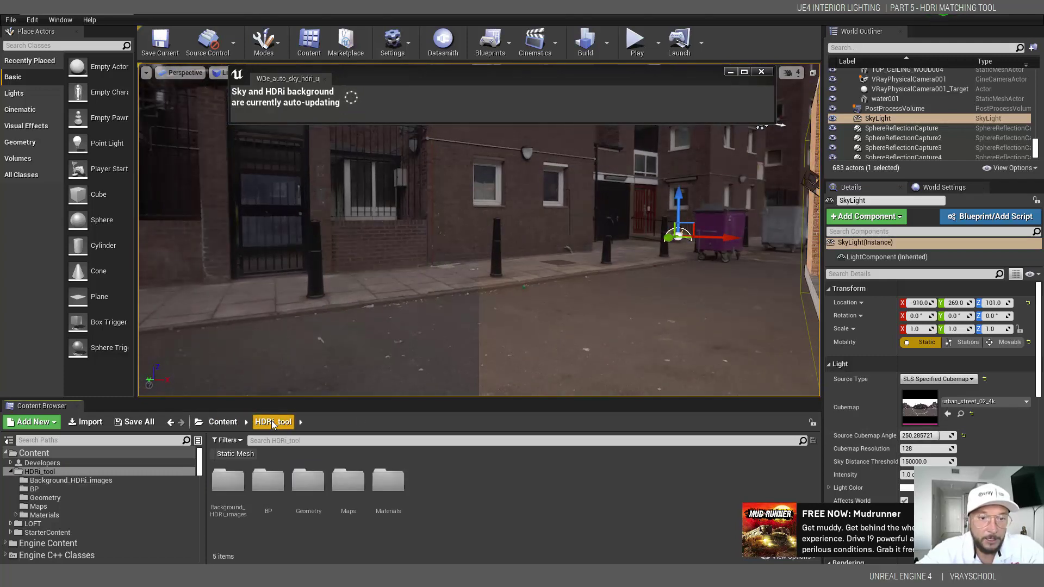
click(349, 484)
double_click(349, 484)
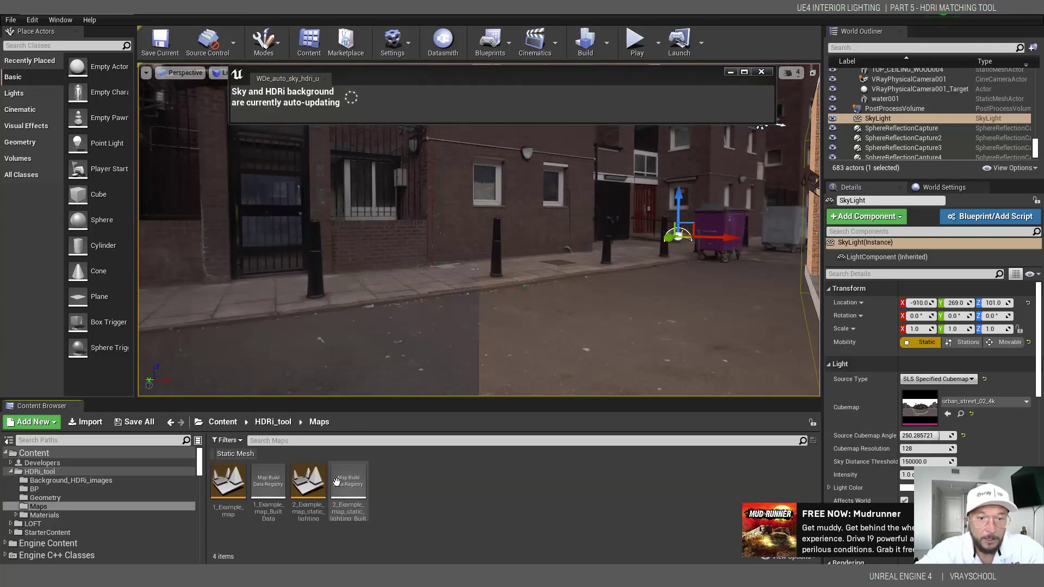
click(272, 423)
click(266, 481)
click(234, 481)
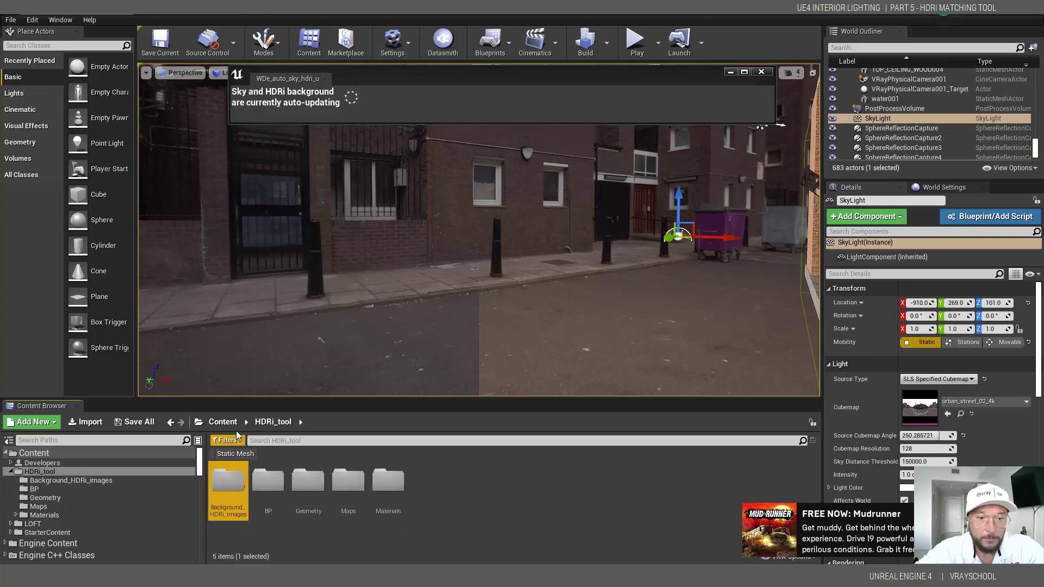
click(231, 423)
click(428, 482)
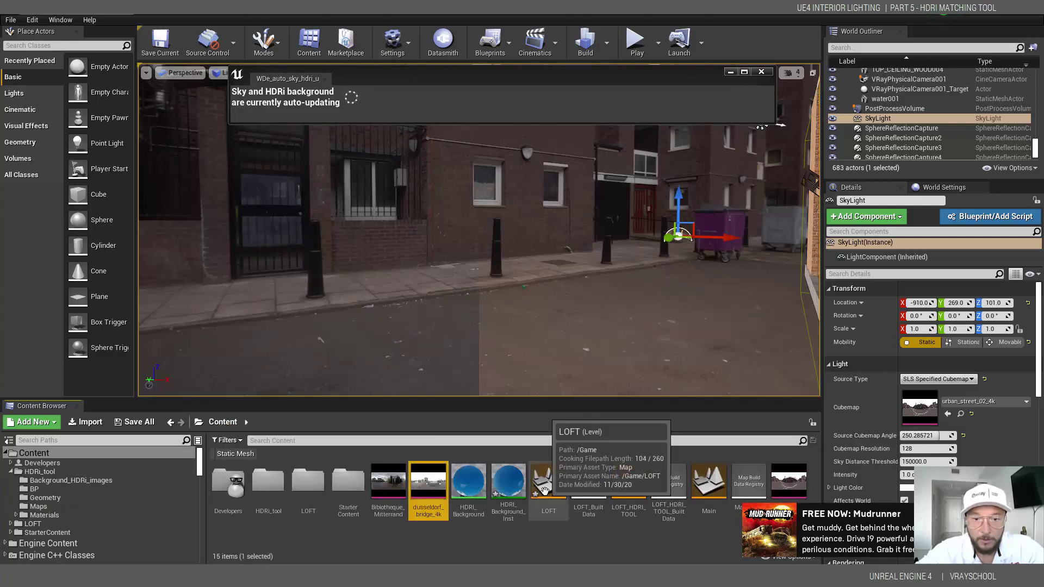
double_click(280, 483)
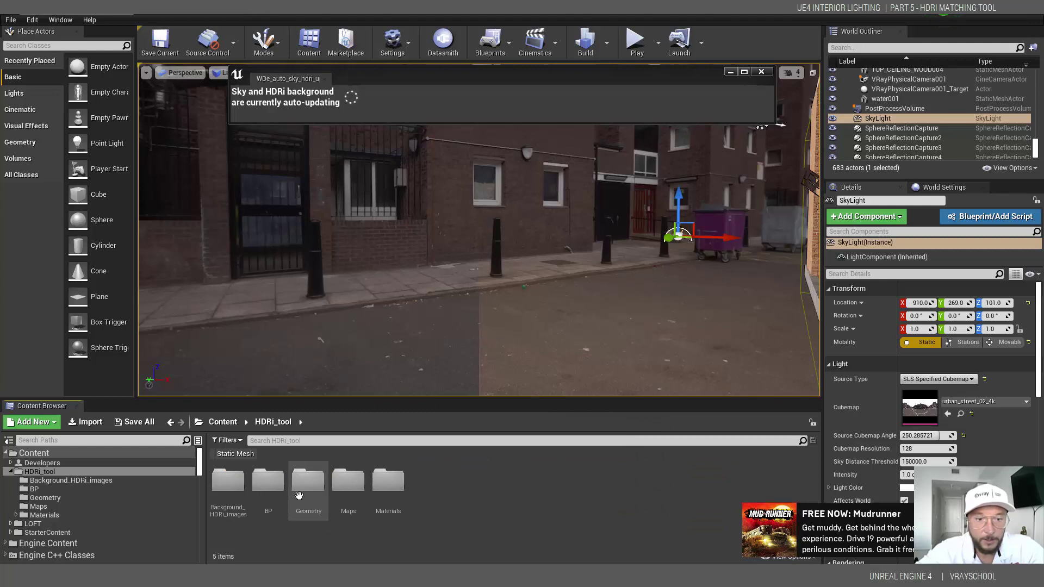
double_click(267, 486)
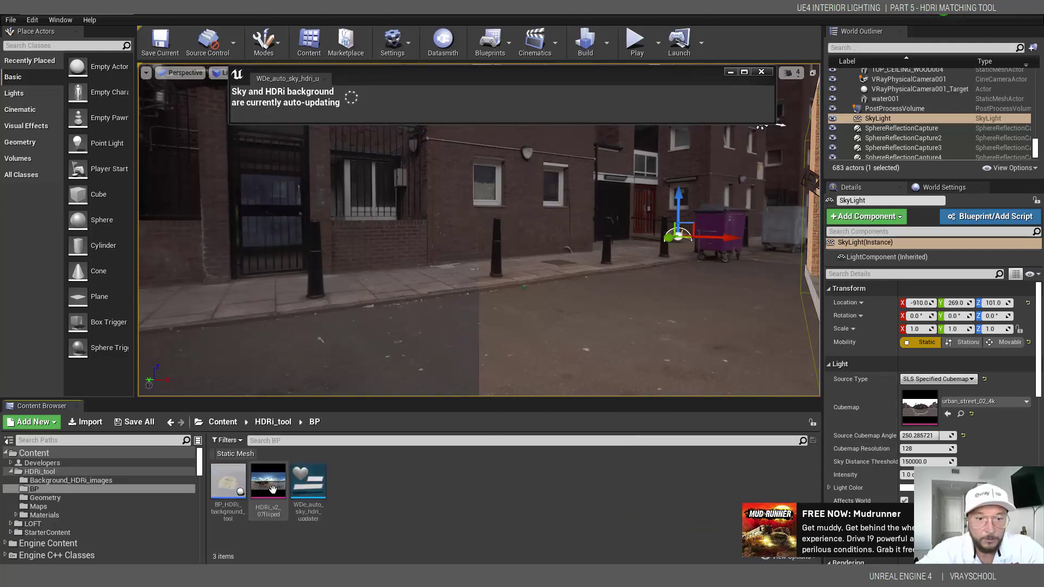
drag(268, 481, 965, 408)
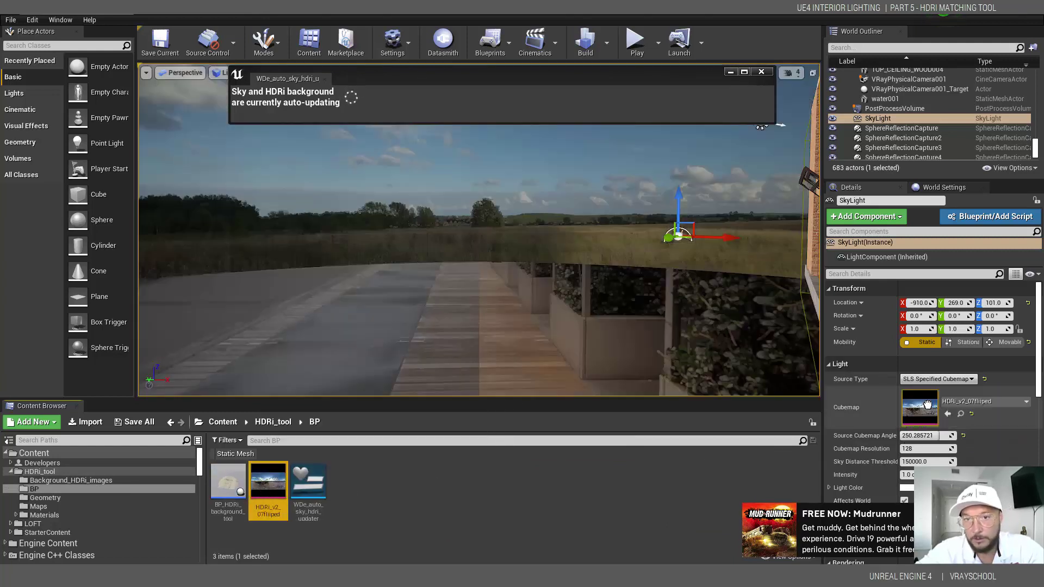
Step: Inspect the loft exterior against the field backdrop and minimize the auto-updater window
alt+drag(544, 245, 544, 275)
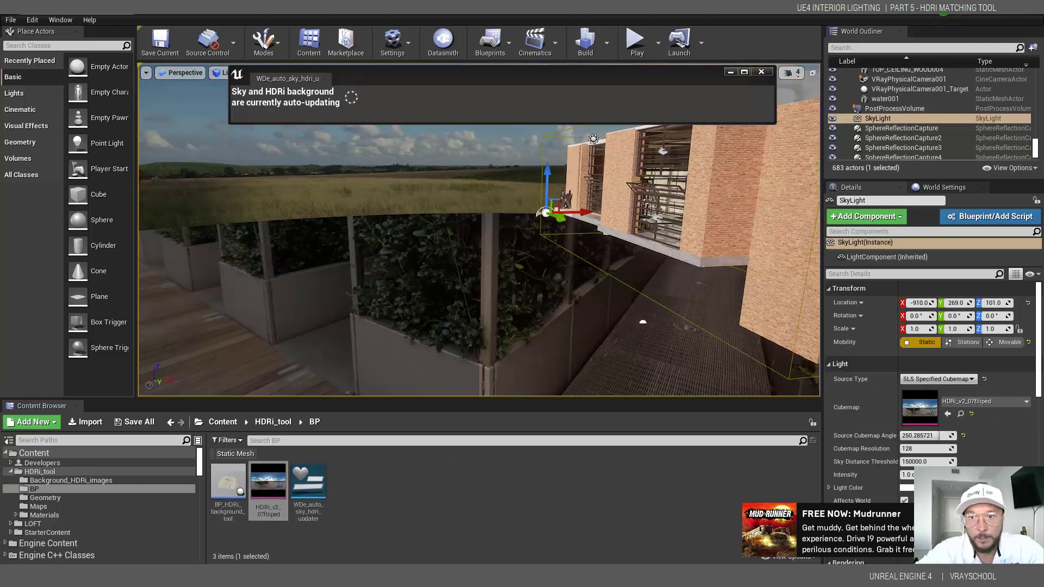
mouse_move(395, 262)
right_down()
mouse_move(419, 262)
mouse_move(394, 262)
right_up()
alt+drag(395, 262, 318, 262)
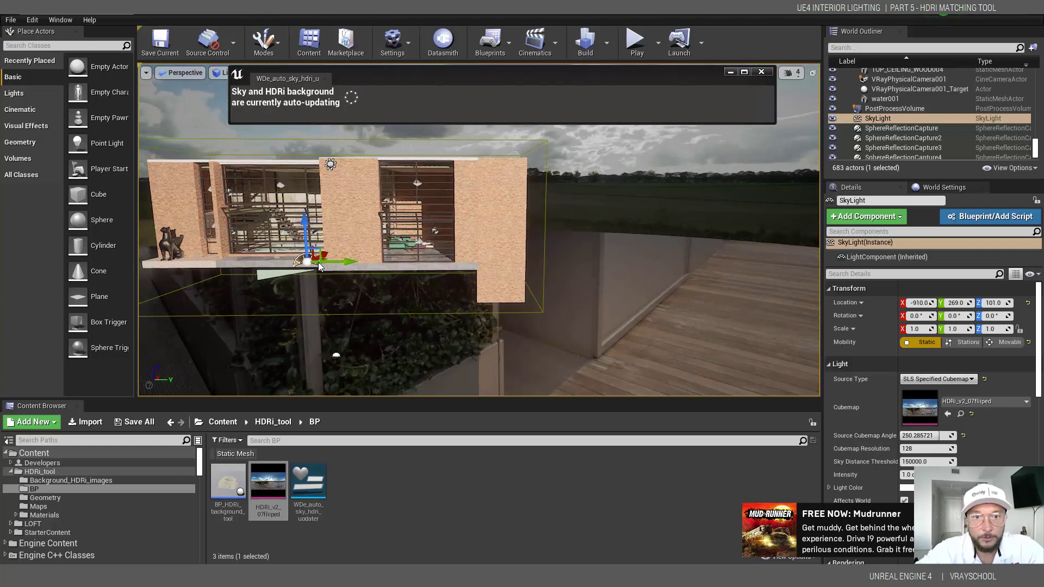
key(f)
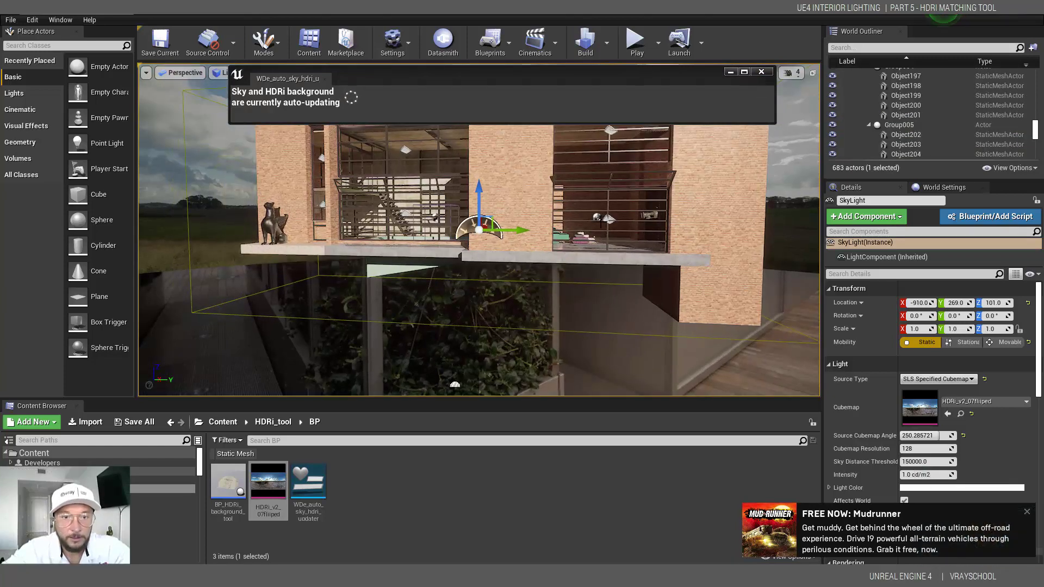
alt+drag(565, 253, 562, 229)
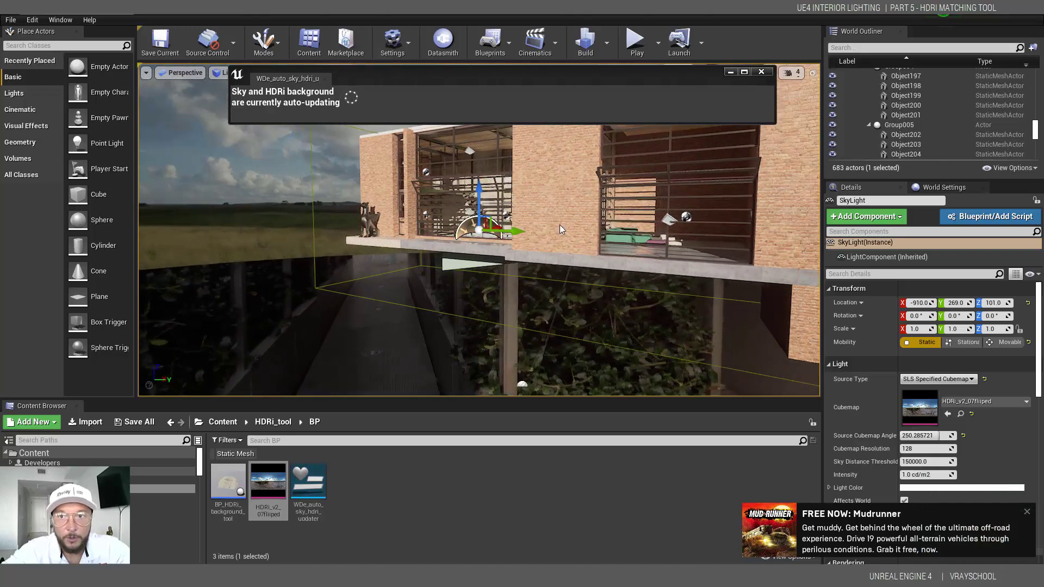
click(731, 72)
Step: Move the DirectionalLight along Y to about -874, beside the statue end of the loft
click(526, 91)
key(f)
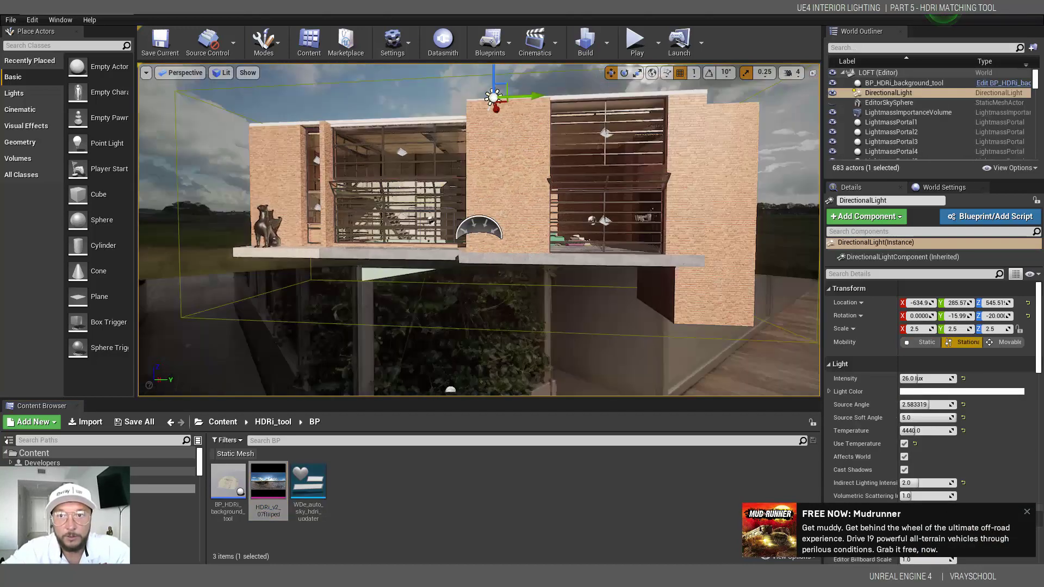
alt+drag(362, 160, 320, 259)
scroll(450, 140, down, 5)
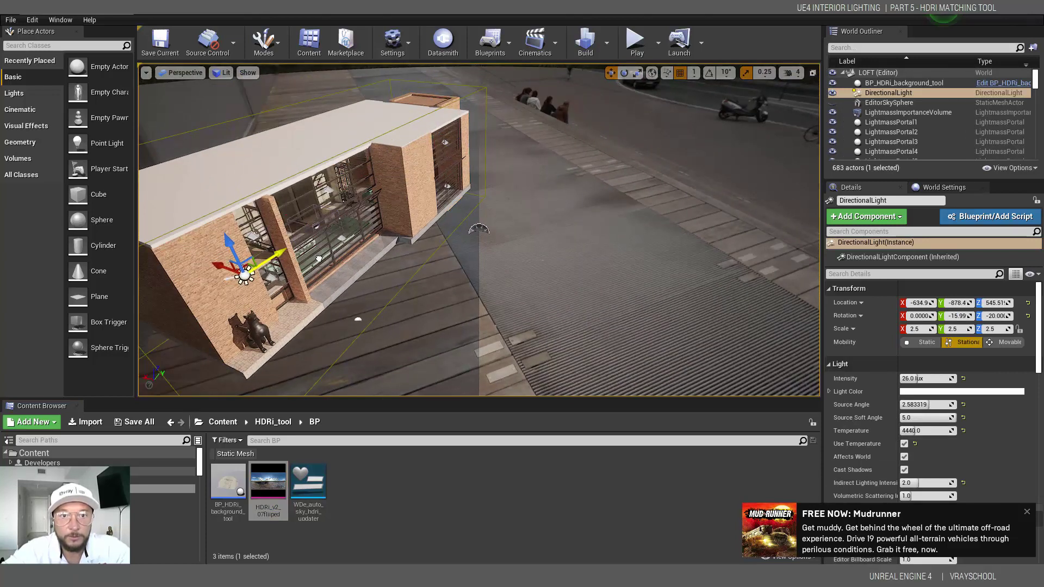
Step: Rotate the DirectionalLight to about X 7.56°, Y -25.33°, Z 51.47° so the sun enters through the loft windows
click(624, 73)
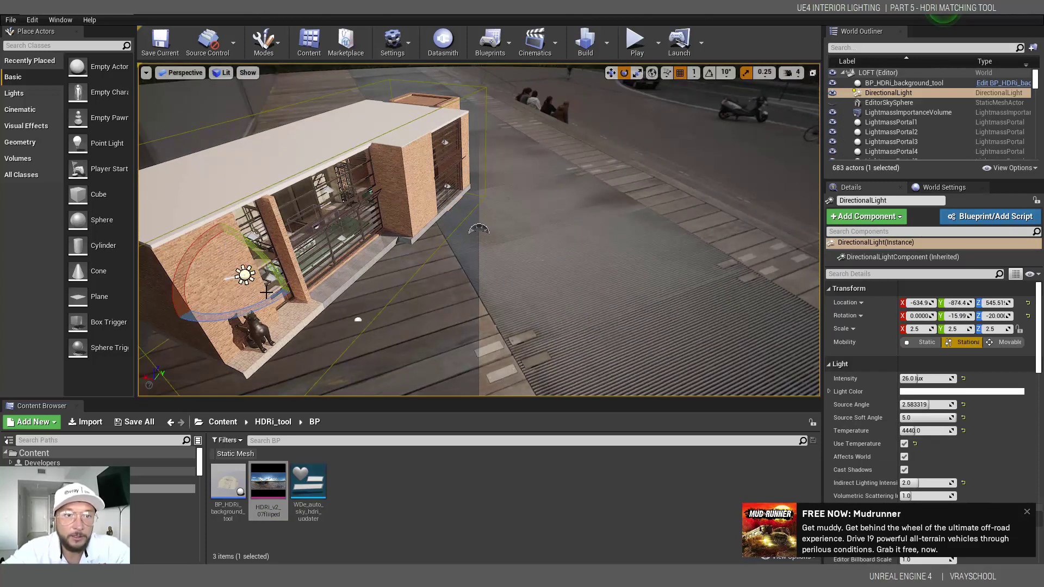
drag(265, 292, 240, 301)
drag(187, 260, 221, 219)
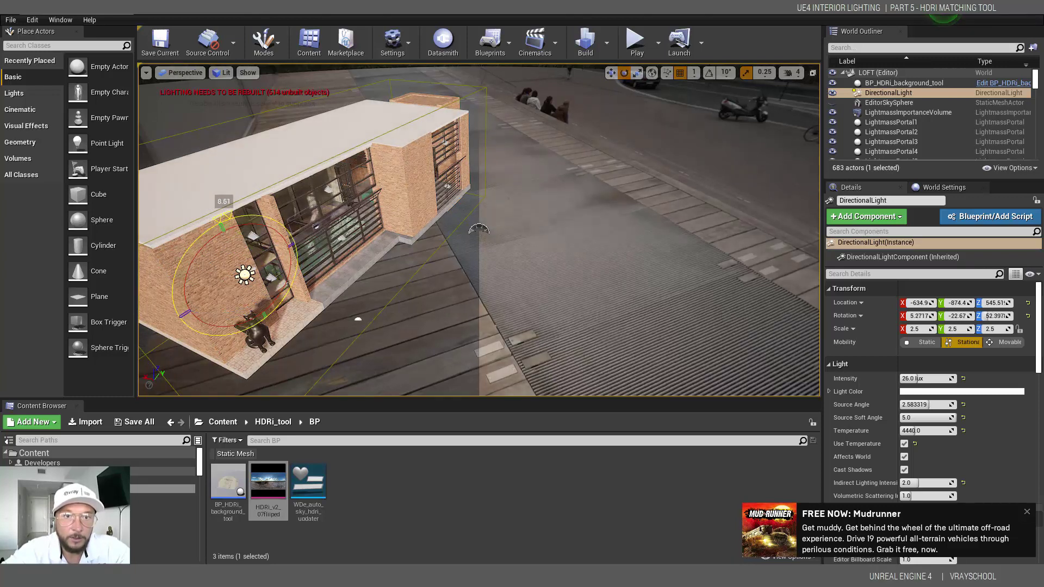
Step: Check the sunlight inside the loft, and set the DirectionalLight's intensity to 10 lux and Indirect Lighting Intensity to 15
alt+drag(428, 305, 429, 239)
scroll(428, 305, up, 4)
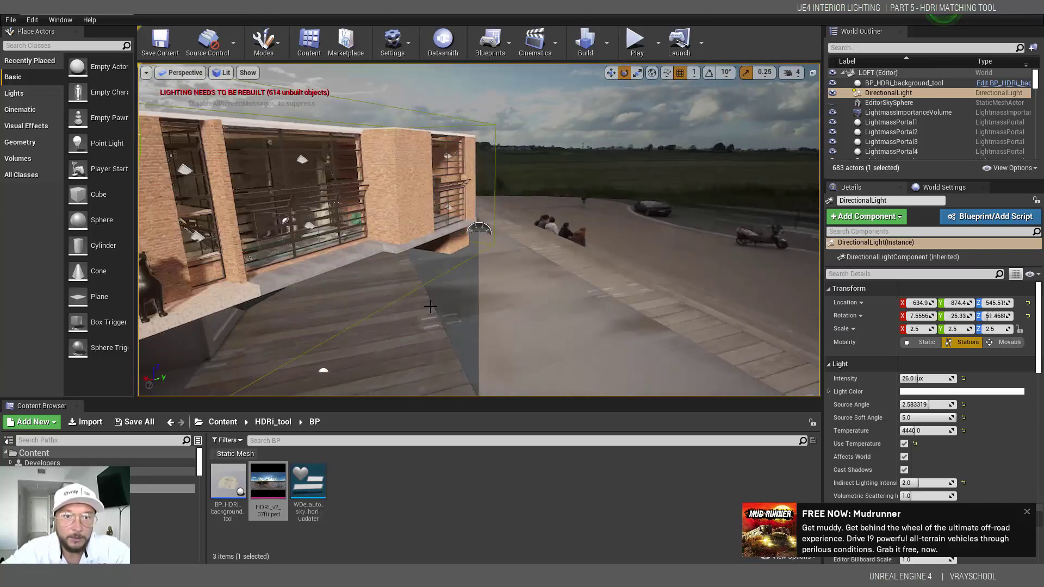
right_drag(443, 284, 496, 223)
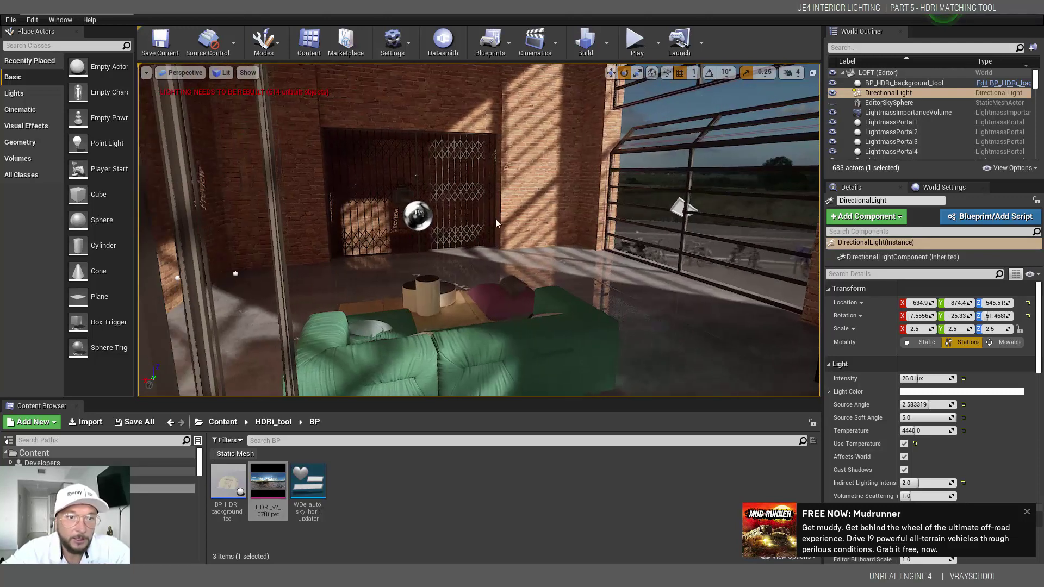
right_drag(391, 218, 306, 218)
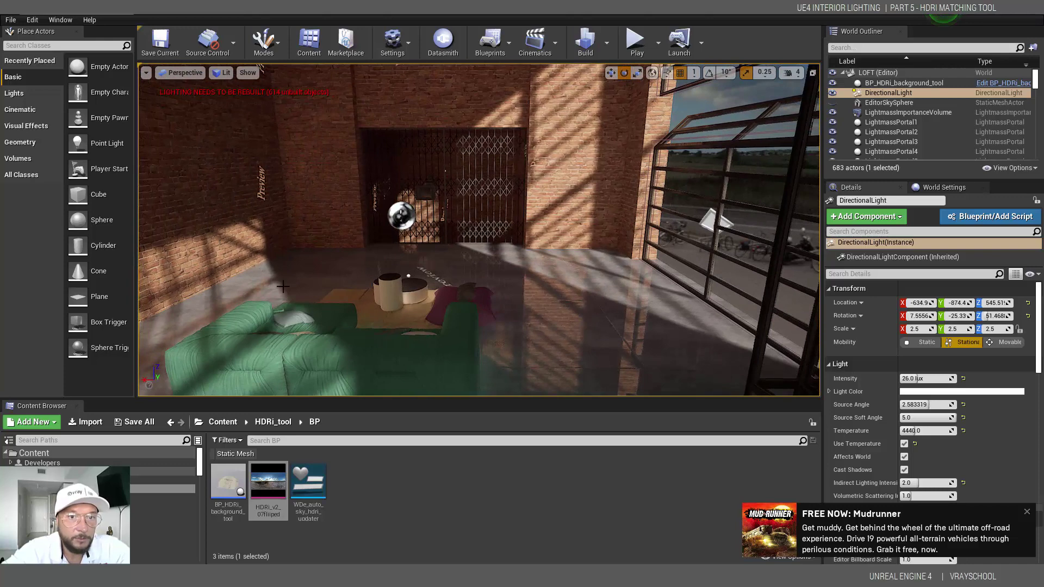
right_drag(282, 286, 520, 240)
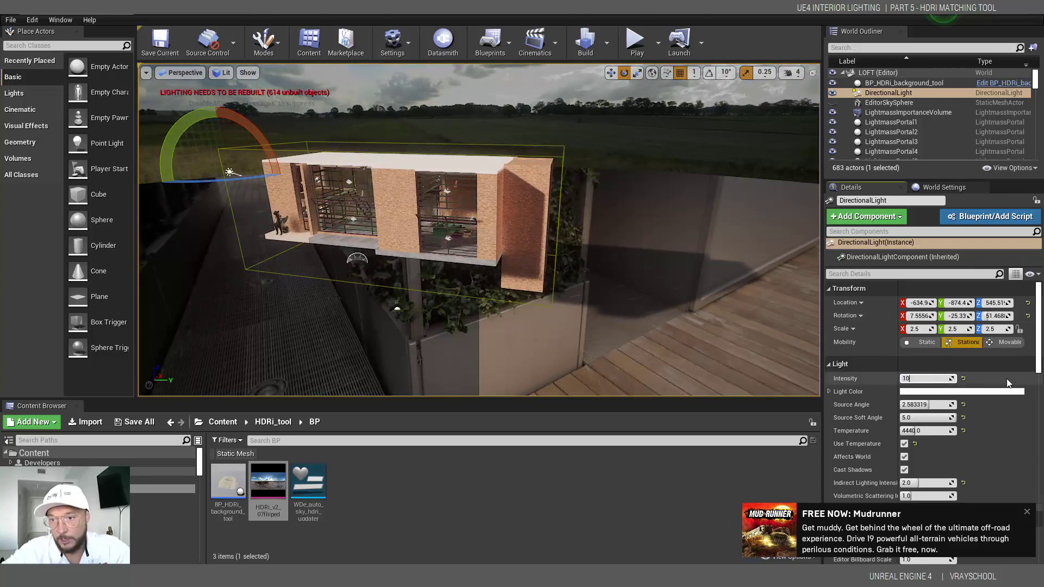
key(Return)
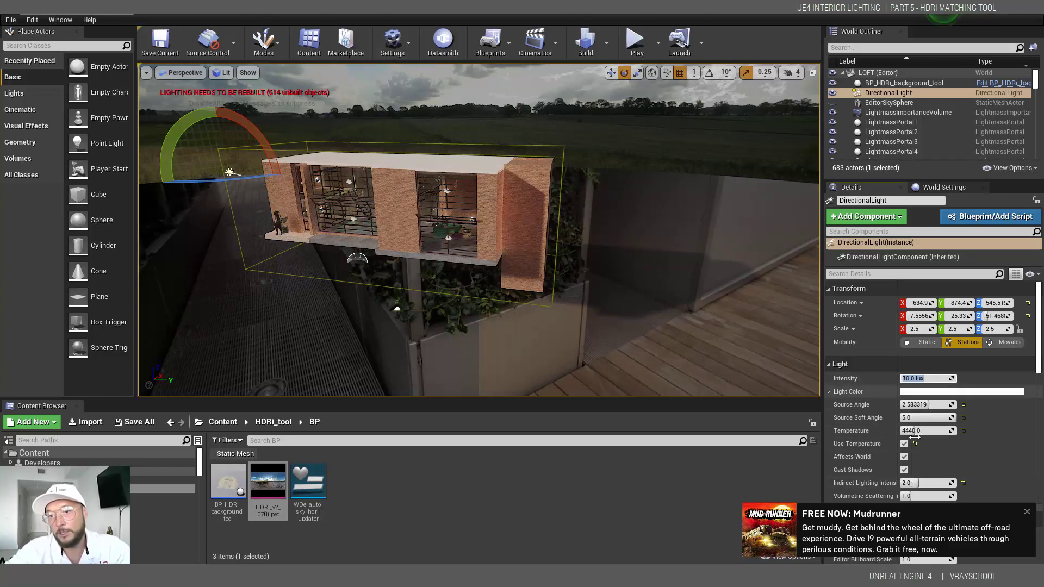
click(918, 483)
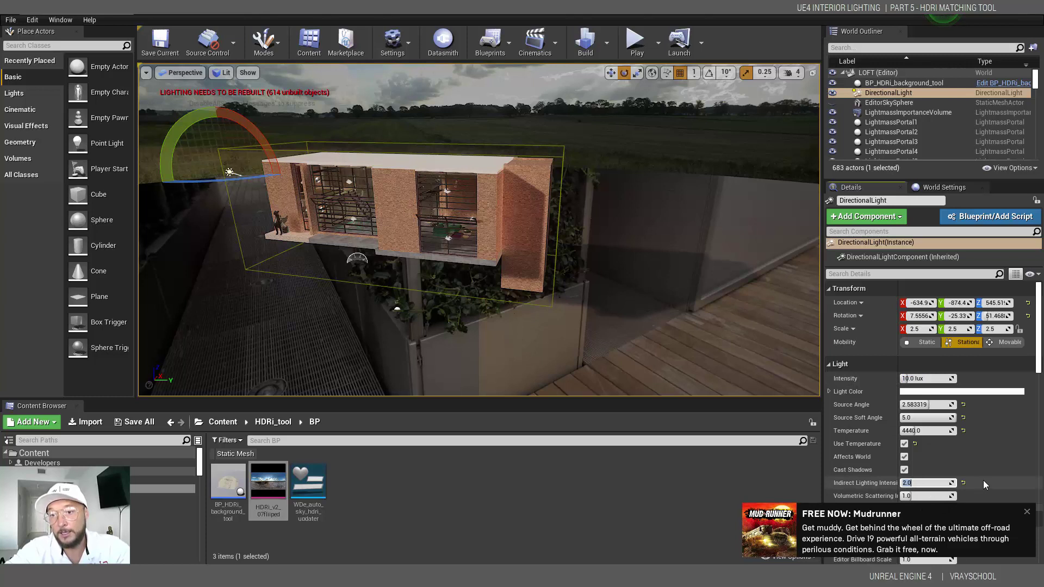
text(15)
key(Return)
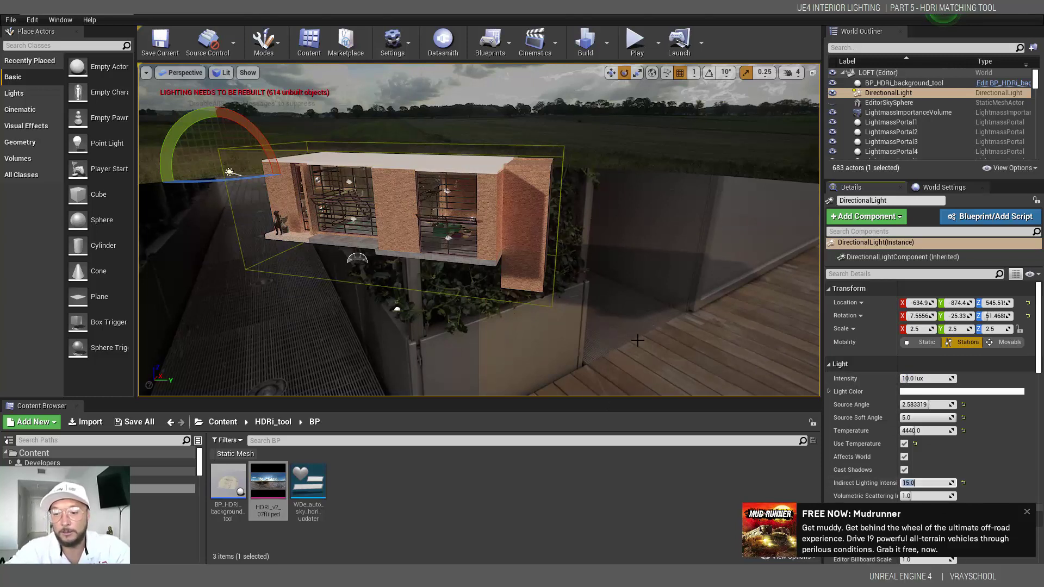
Step: Set the SkyLight's intensity to 3.0 cd/m2 and dismiss the promotional notification
click(357, 259)
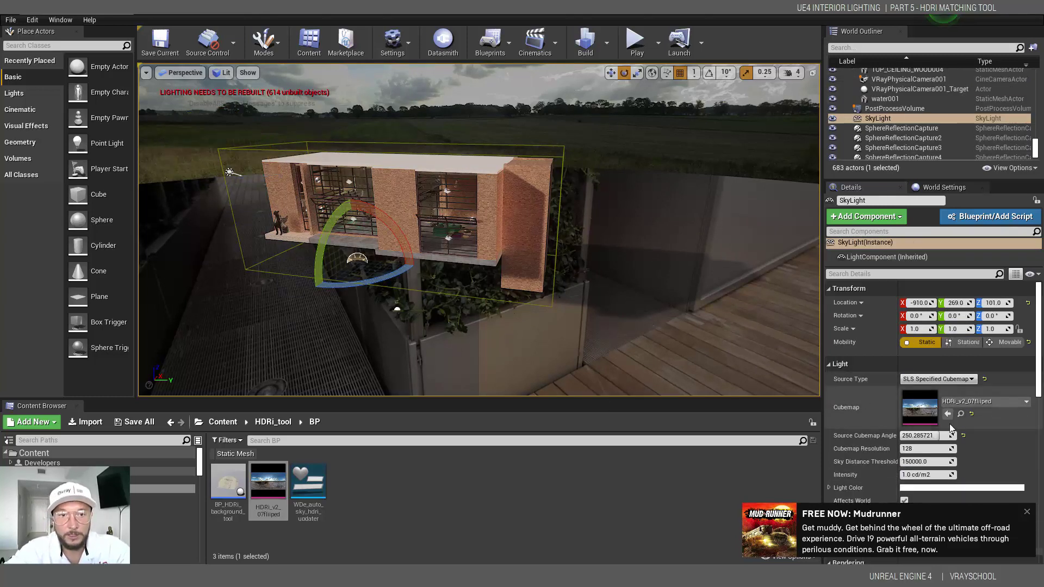
click(1027, 512)
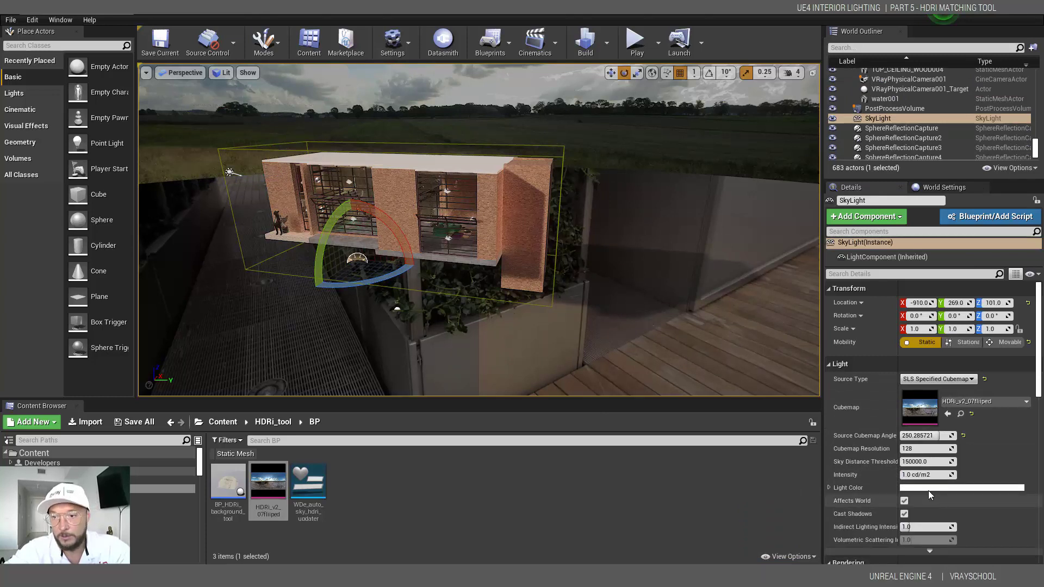
click(912, 475)
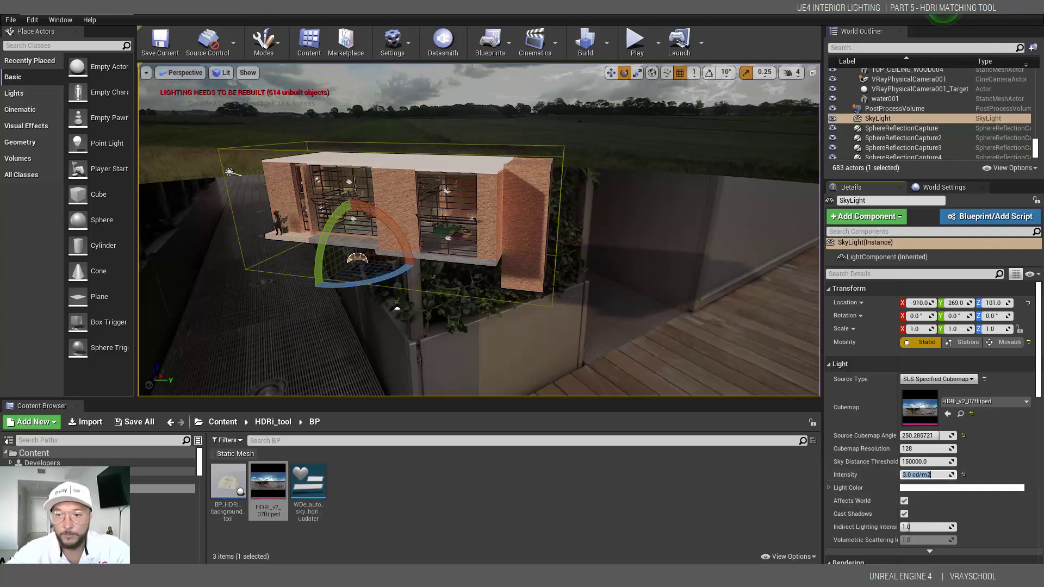
Step: Set the DirectionalLight's mobility to Static and inspect the loft exterior and its shadows from several sides
click(229, 171)
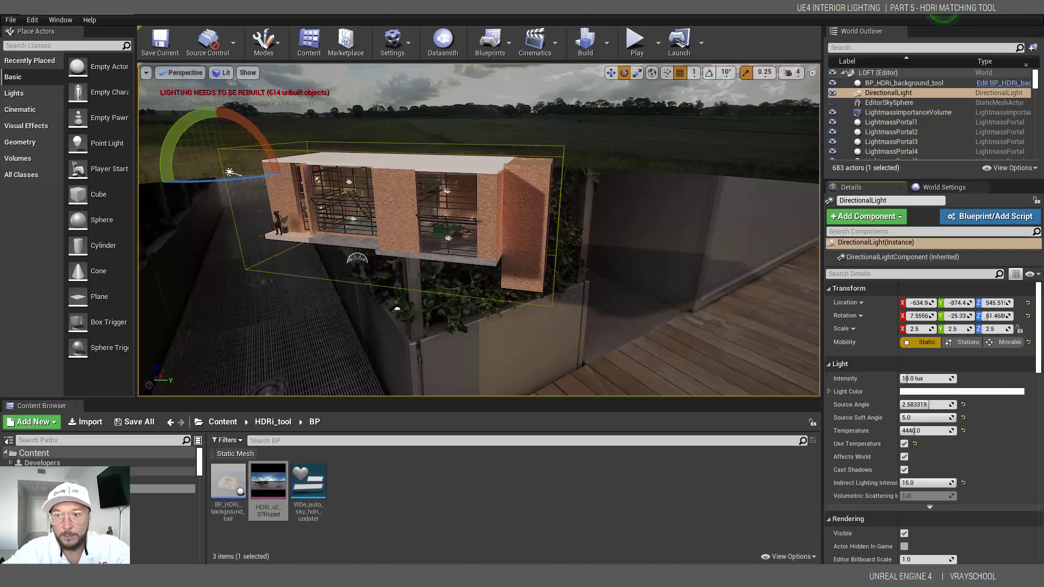
mouse_move(326, 217)
alt+mouse_down()
mouse_move(467, 218)
mouse_move(330, 217)
alt+mouse_up()
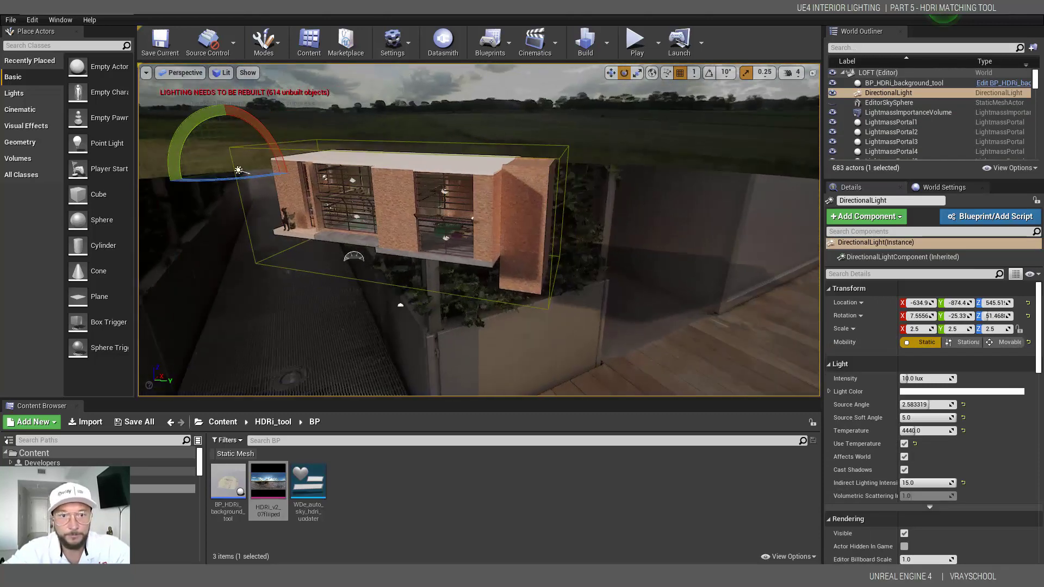
middle_drag(431, 255, 503, 250)
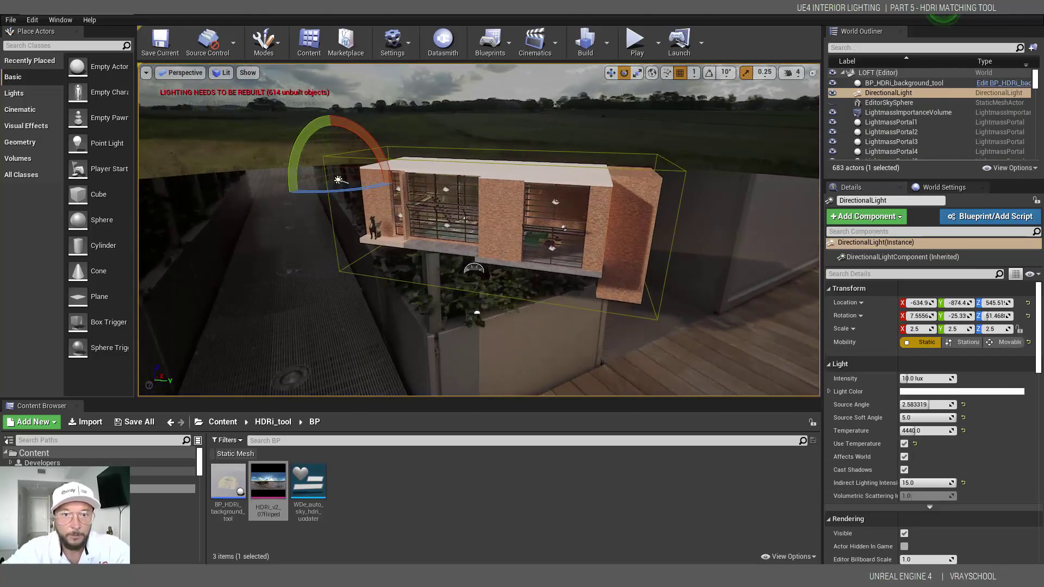
alt+drag(503, 250, 576, 252)
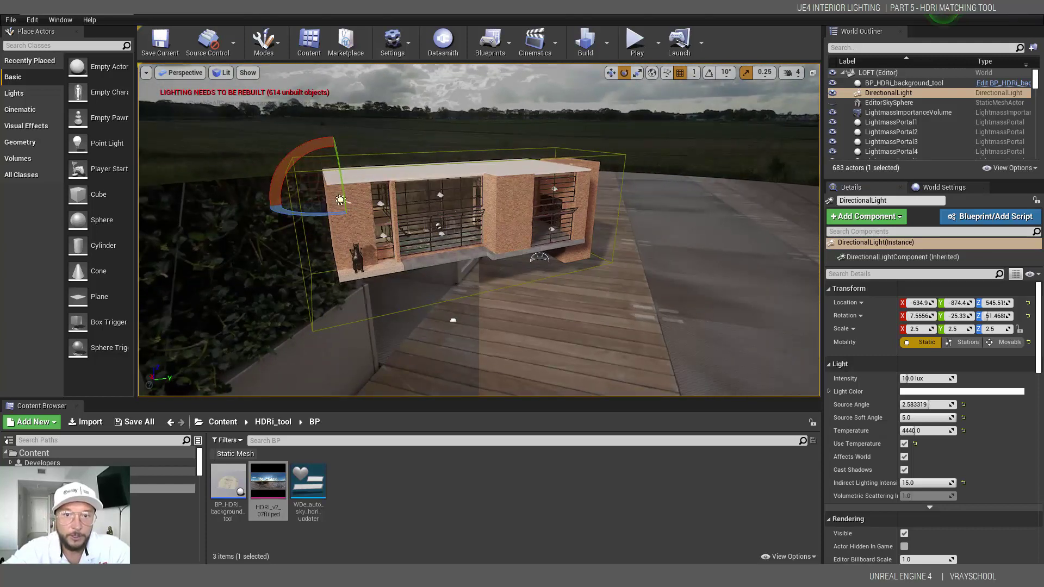
alt+drag(507, 276, 359, 251)
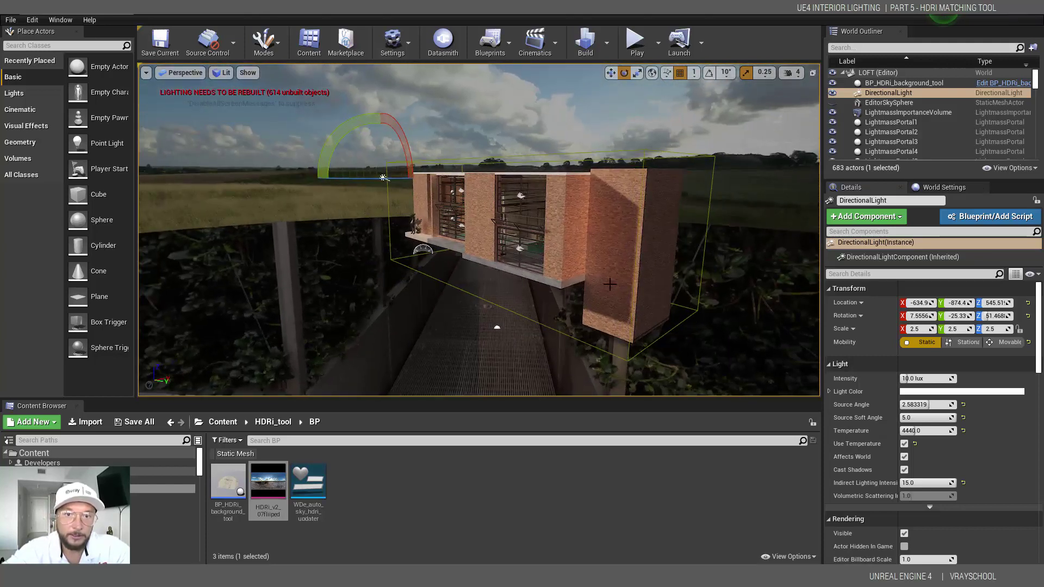
alt+right_drag(590, 271, 711, 452)
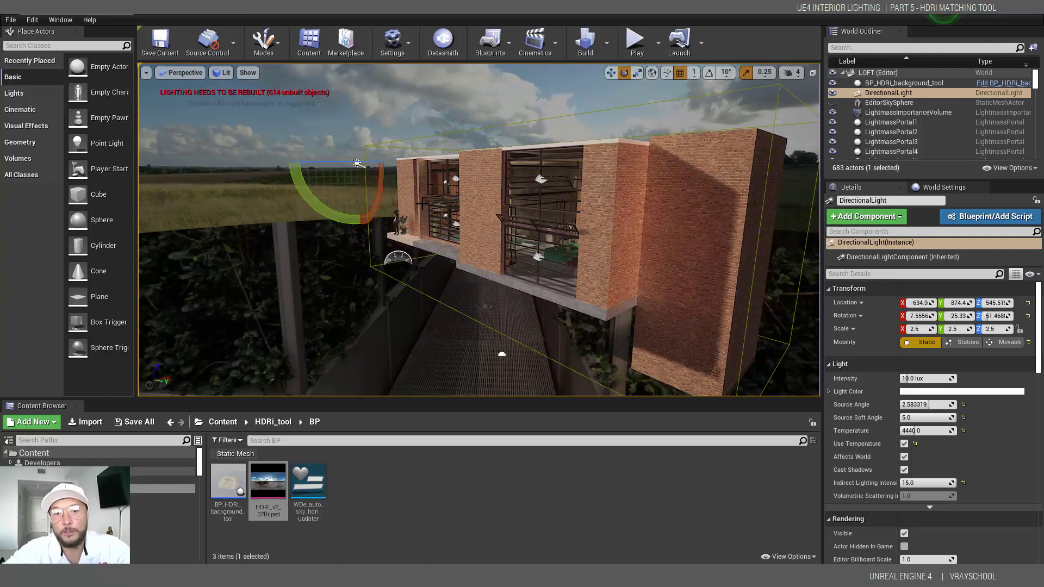
Step: Select the SkyLight outside the loft, run the WDe_auto_sky_hdri_updater widget, and move its window clear of the viewport
alt+drag(447, 245, 313, 253)
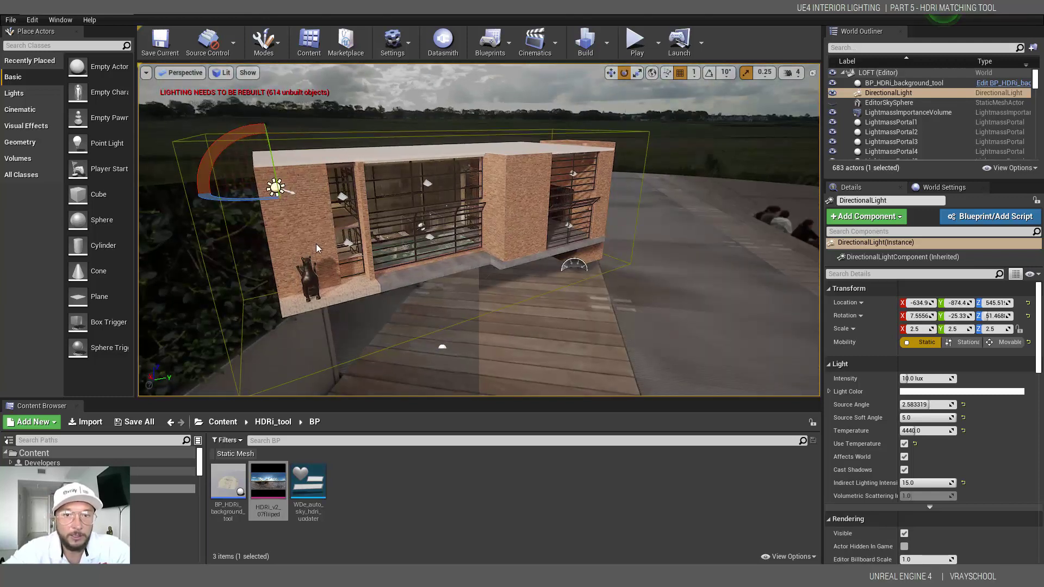
right_drag(318, 248, 244, 248)
middle_drag(682, 222, 547, 248)
click(463, 255)
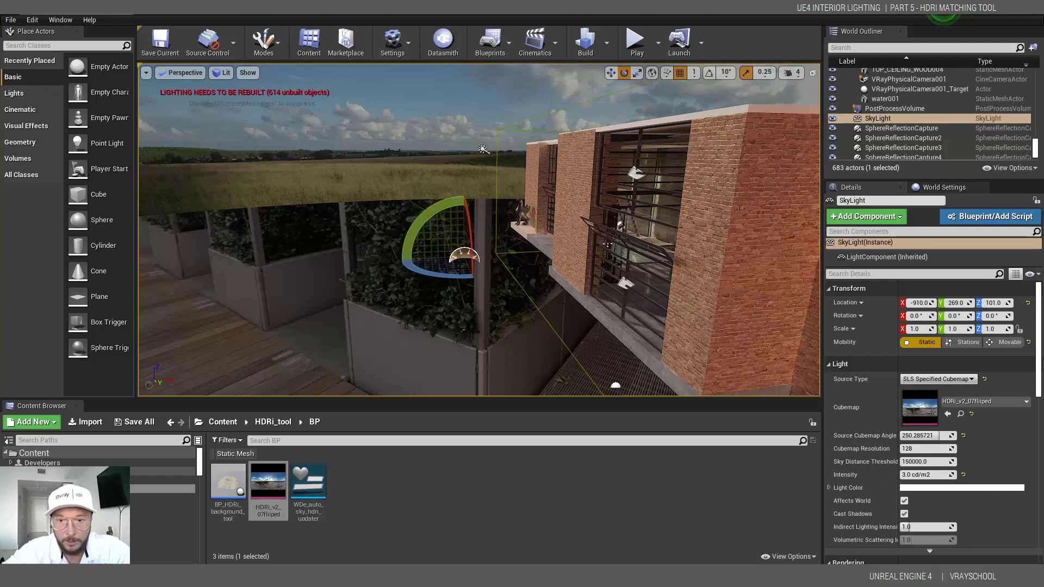
right_click(311, 485)
click(373, 232)
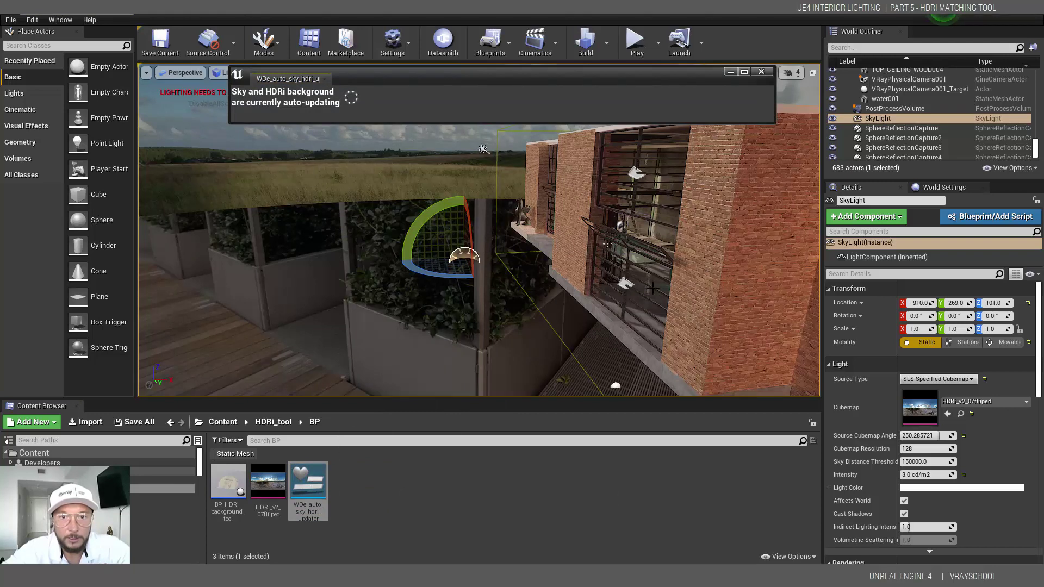
alt+drag(648, 292, 679, 327)
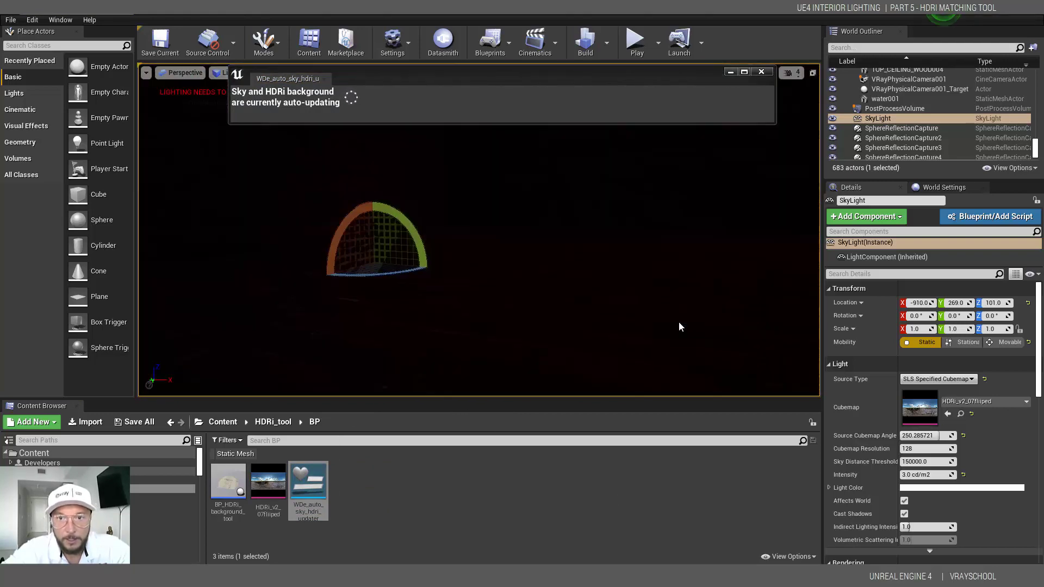
right_drag(680, 326, 582, 83)
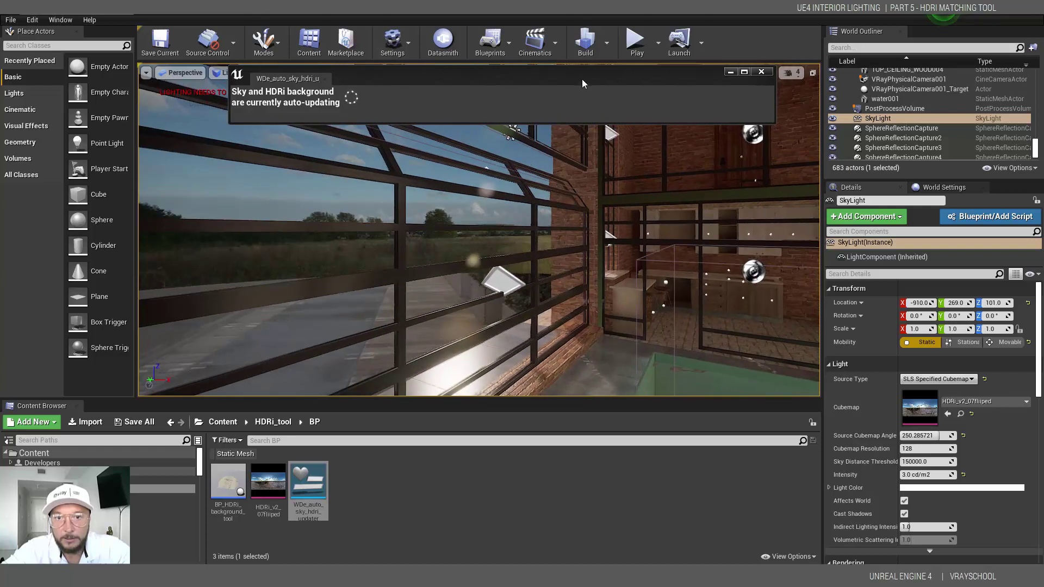
drag(582, 83, 586, 31)
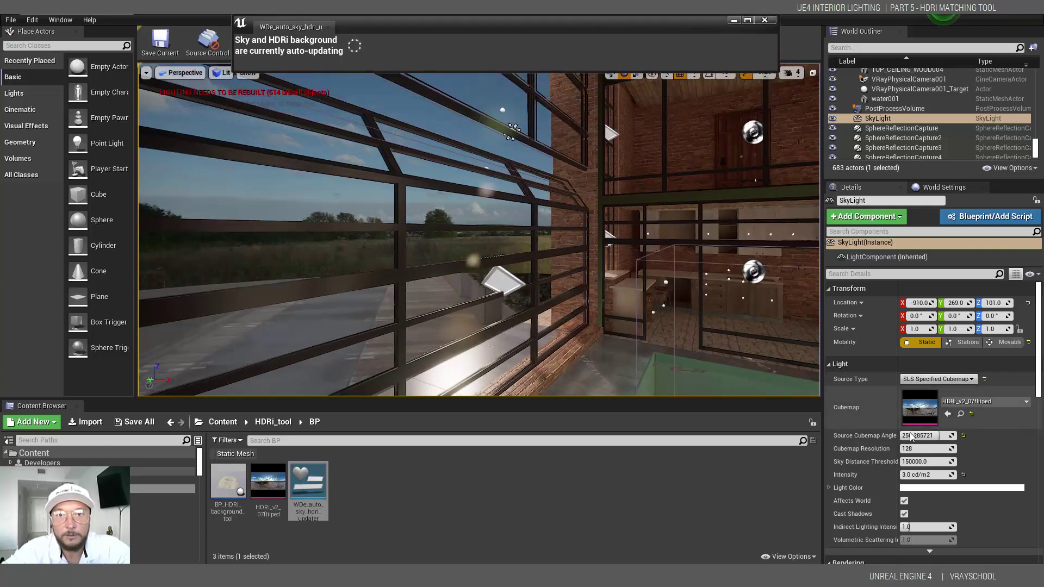
Step: Set the SkyLight's Source Cubemap Angle to 0.0 and check the background through the loft windows
mouse_move(912, 437)
mouse_down()
mouse_move(960, 436)
mouse_move(912, 437)
mouse_up()
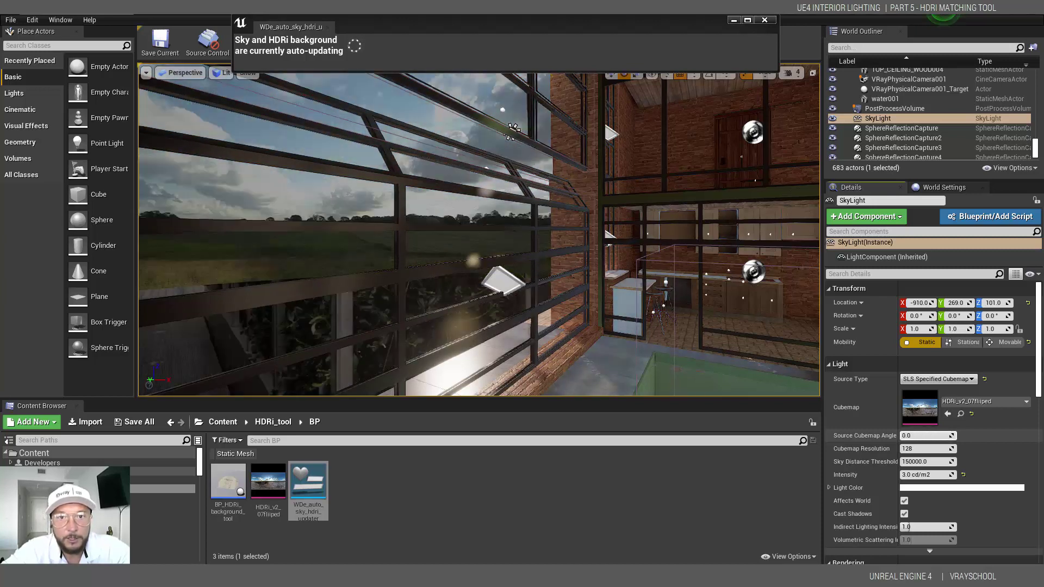
scroll(637, 290, down, 5)
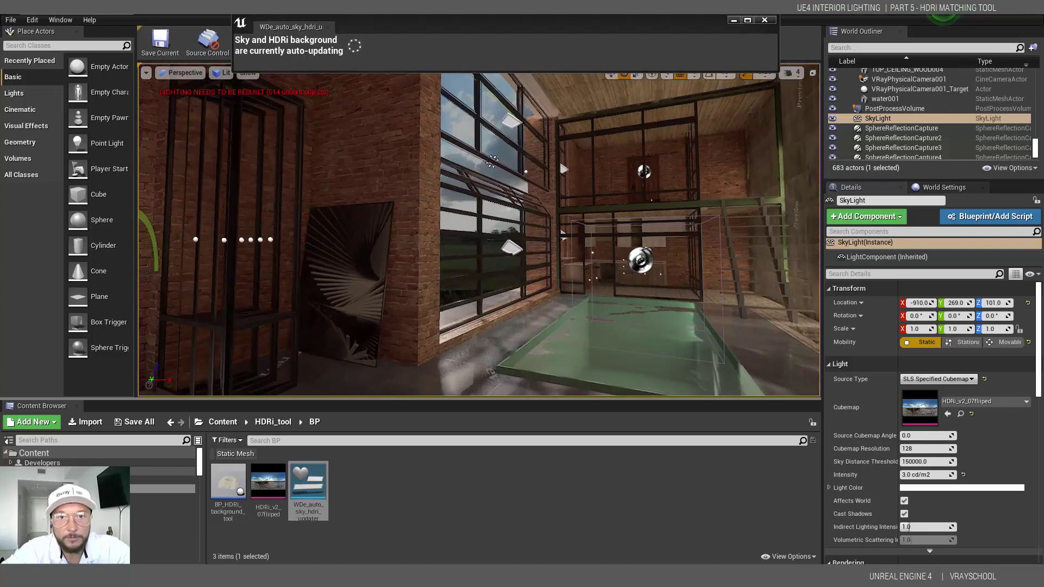
scroll(624, 265, up, 3)
middle_drag(624, 265, 631, 250)
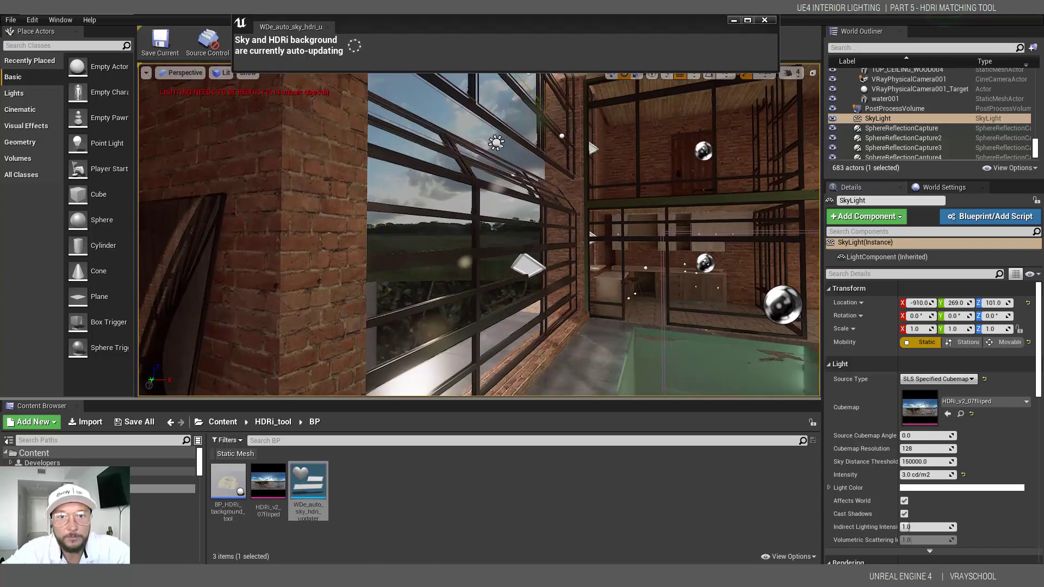
Step: Move the DirectionalLight to about X -727.9, Y -866.4, Z 643.5, in line with the bright clouds
click(496, 143)
click(612, 74)
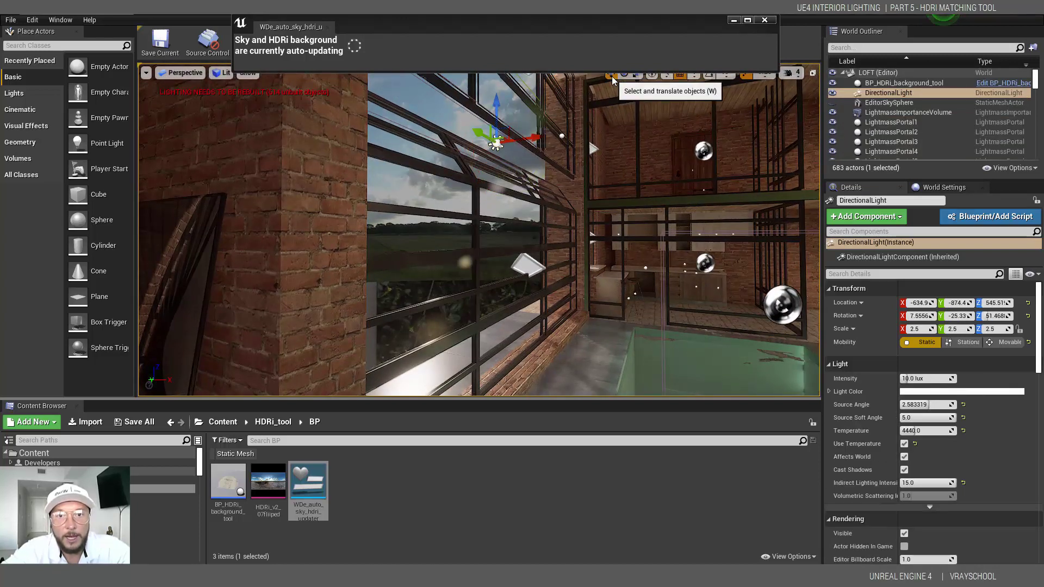
drag(519, 140, 496, 115)
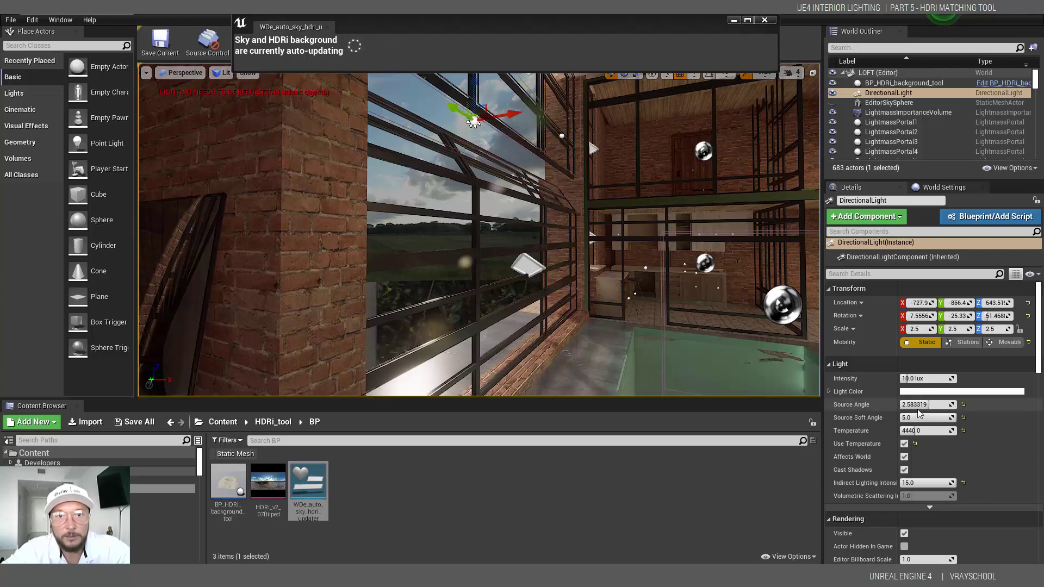
Step: Set the SkyLight's Source Cubemap Angle to 30 so the HDRi background lines up with the sun
middle_drag(557, 278, 635, 374)
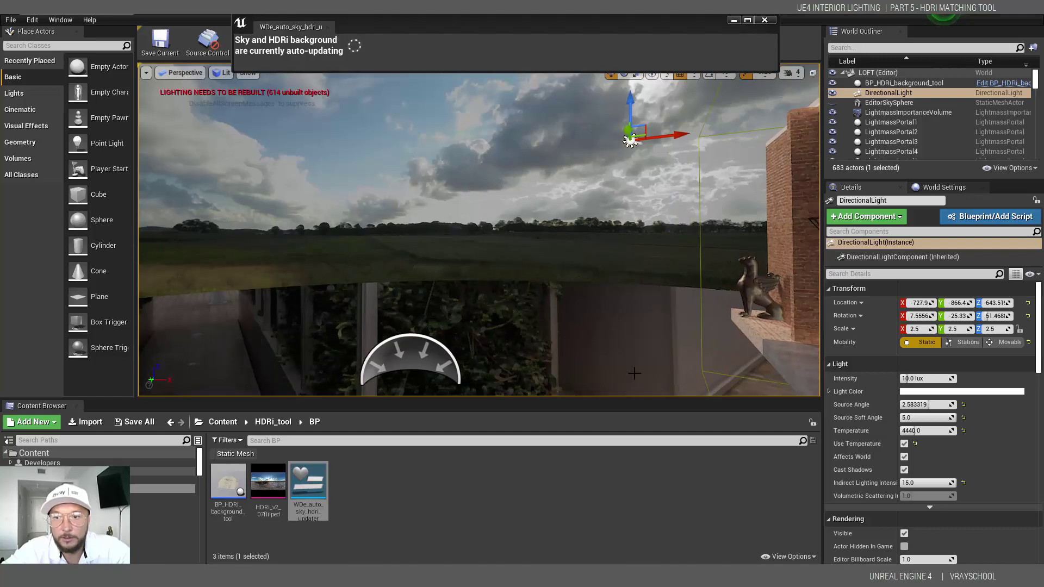
click(447, 355)
scroll(447, 355, down, 5)
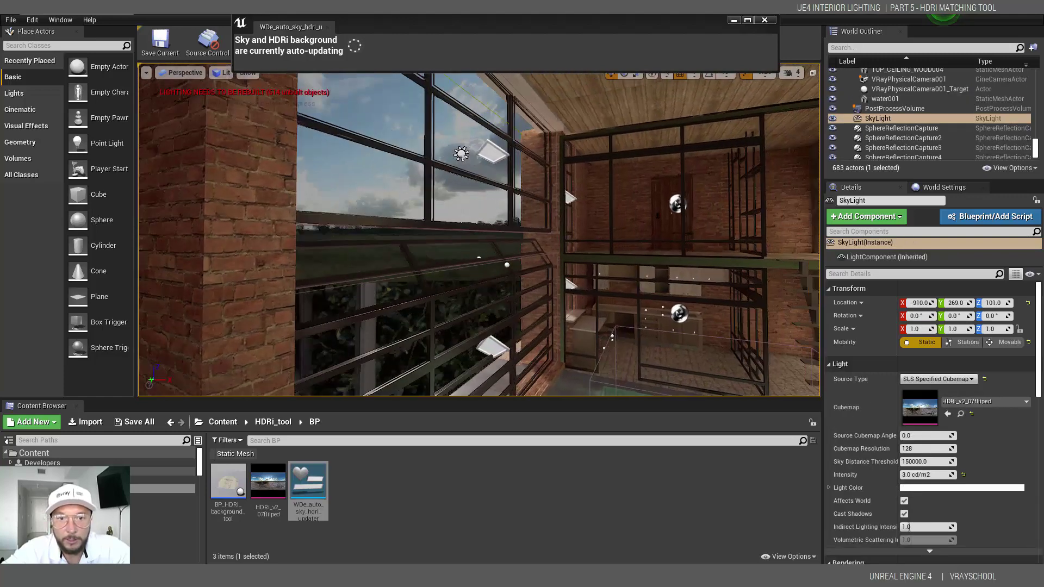
middle_drag(690, 373, 704, 365)
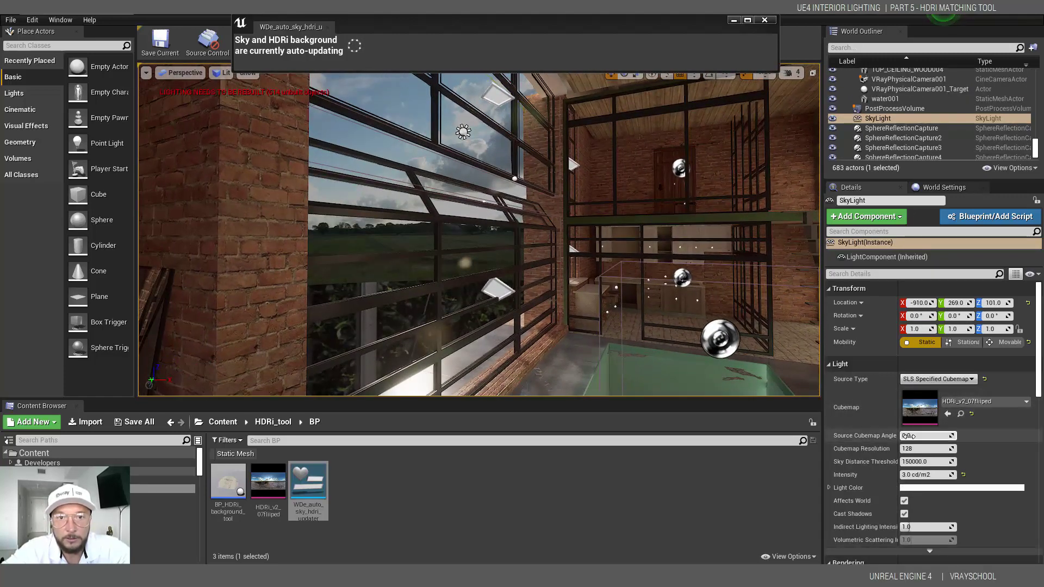
drag(909, 437, 915, 436)
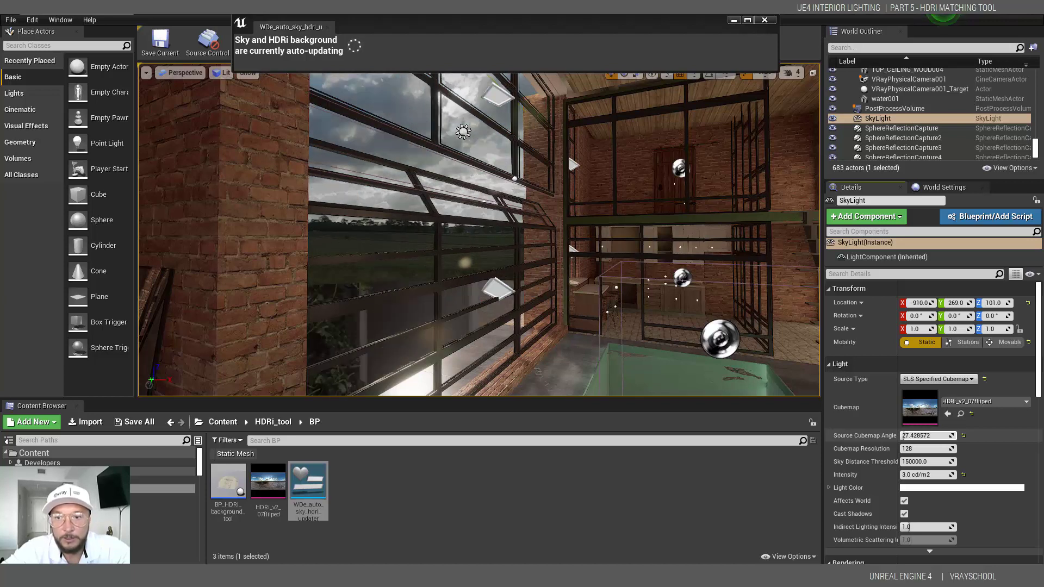
click(908, 436)
text(30)
key(Return)
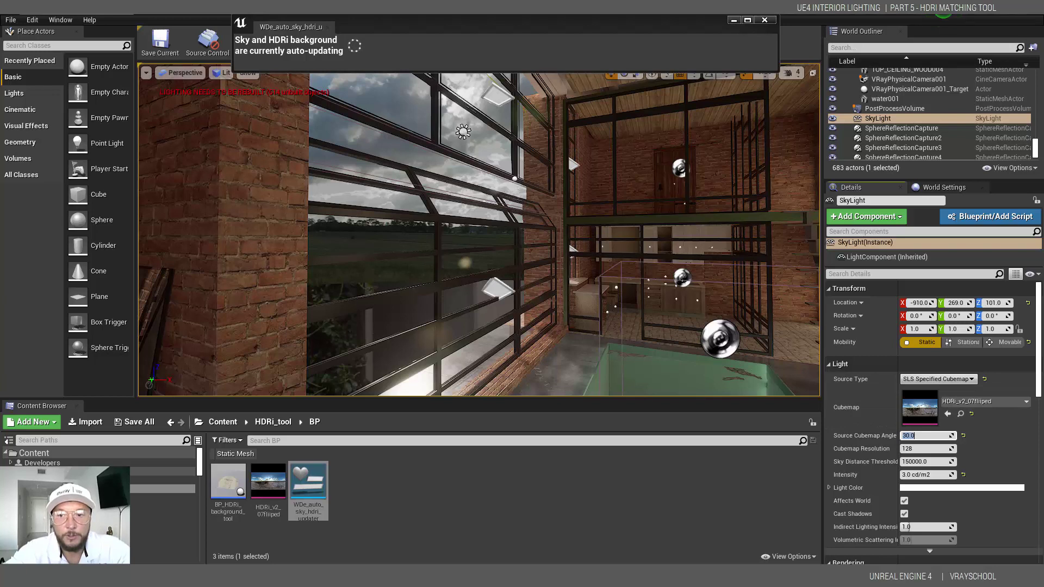
Step: Raise the DirectionalLight to about Z 793.5 and check its position against the loft exterior and sky
middle_drag(478, 163, 478, 228)
click(462, 115)
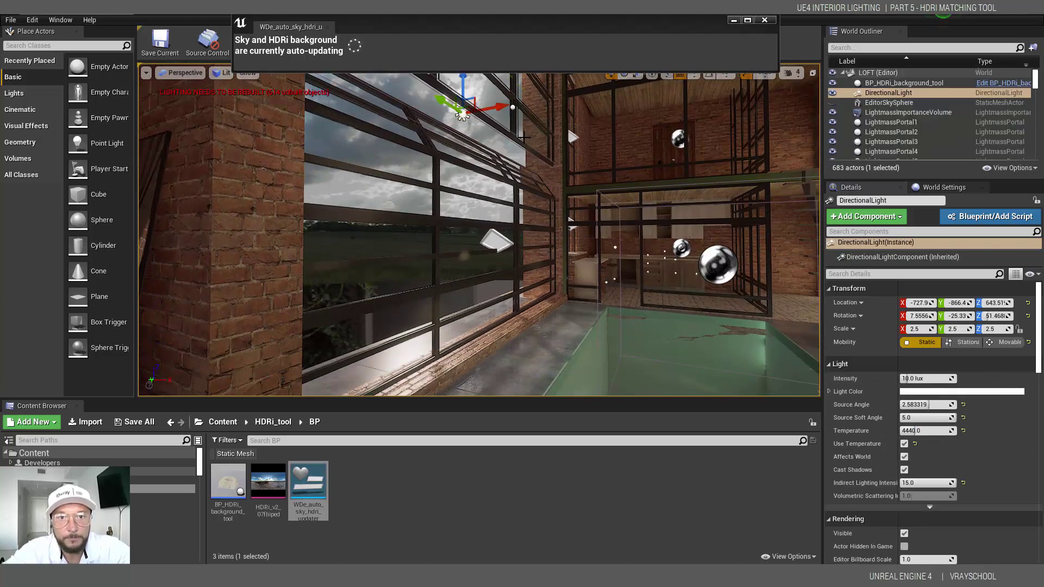
middle_drag(524, 137, 513, 98)
mouse_move(465, 94)
mouse_down()
mouse_move(466, 73)
mouse_move(435, 81)
mouse_move(454, 85)
mouse_up()
right_drag(454, 84, 455, 80)
key(s)
shift+drag(472, 124, 461, 125)
right_drag(460, 124, 460, 140)
right_drag(552, 190, 538, 190)
right_drag(463, 149, 544, 181)
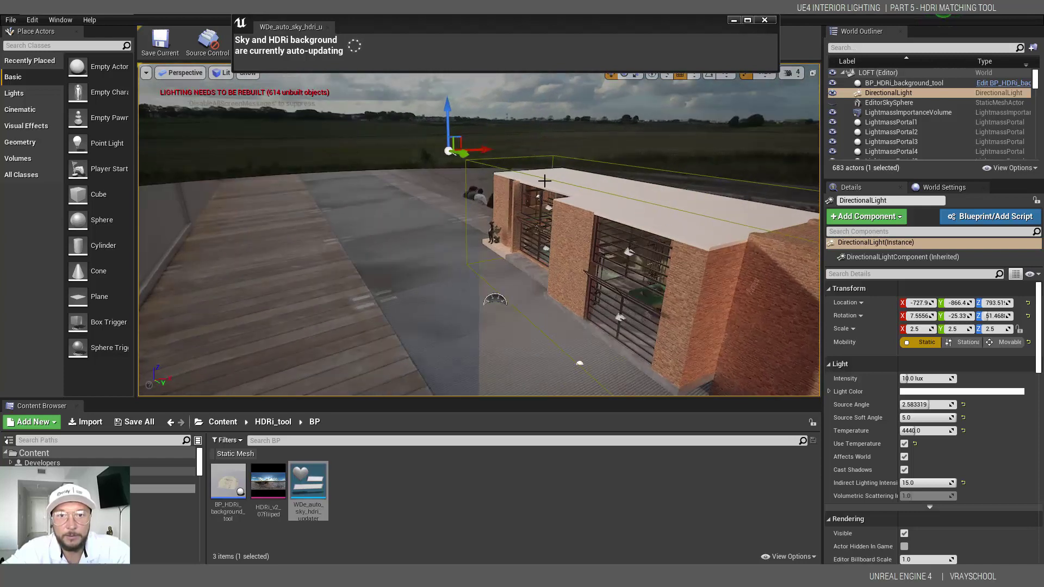
mouse_move(600, 192)
alt+mouse_down()
mouse_move(666, 180)
mouse_move(612, 180)
alt+mouse_up()
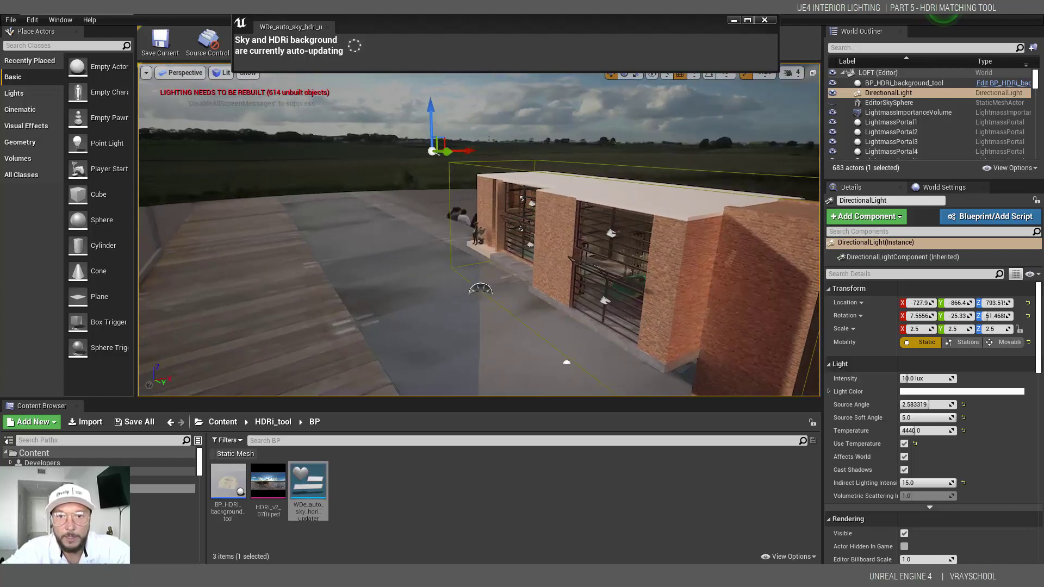
Step: Close the sky and HDRi auto-updater widget and start a lighting-only build
click(766, 21)
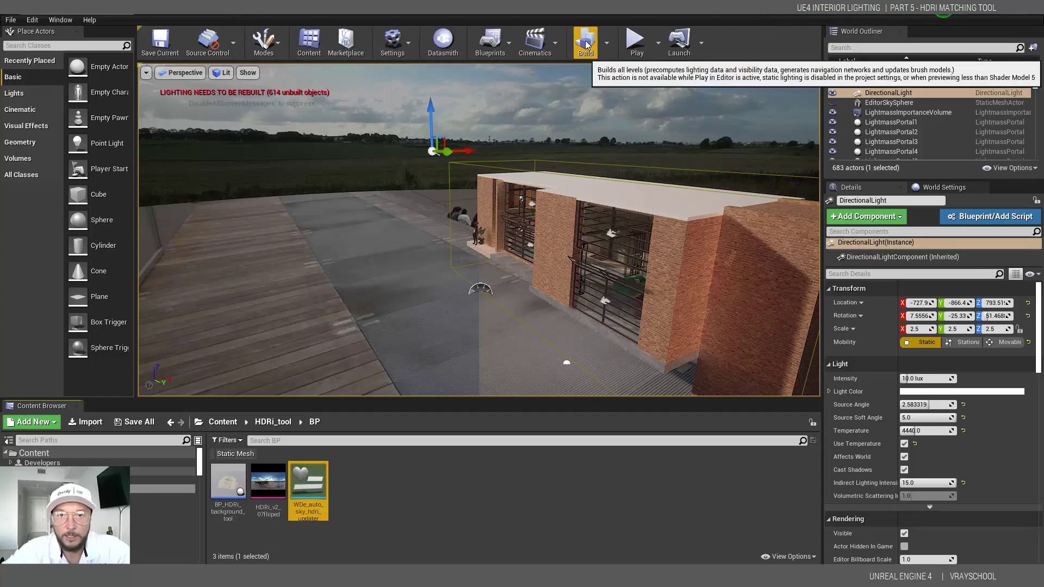
click(605, 42)
mouse_move(674, 83)
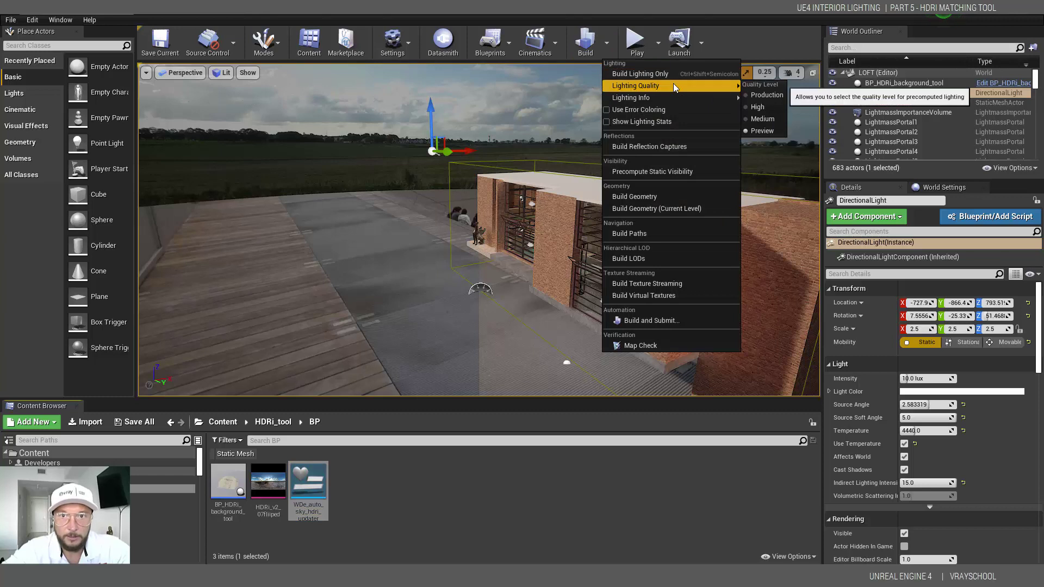
click(652, 74)
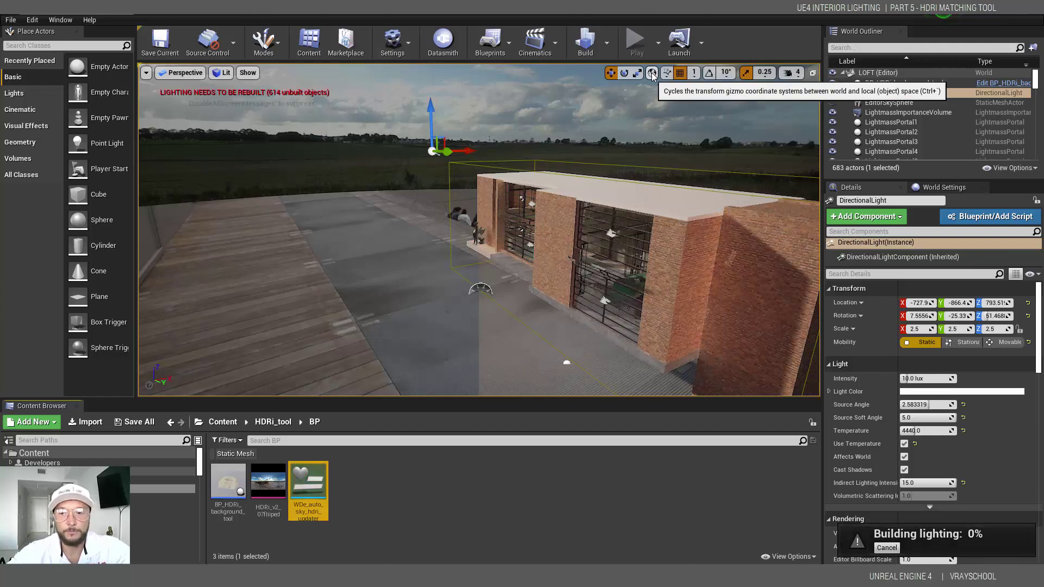
Step: Enable Static Lighting Shadow Casting on BP_HDRi_background_tool, widening its details area and dismissing the message log
scroll(1041, 320, down, 1)
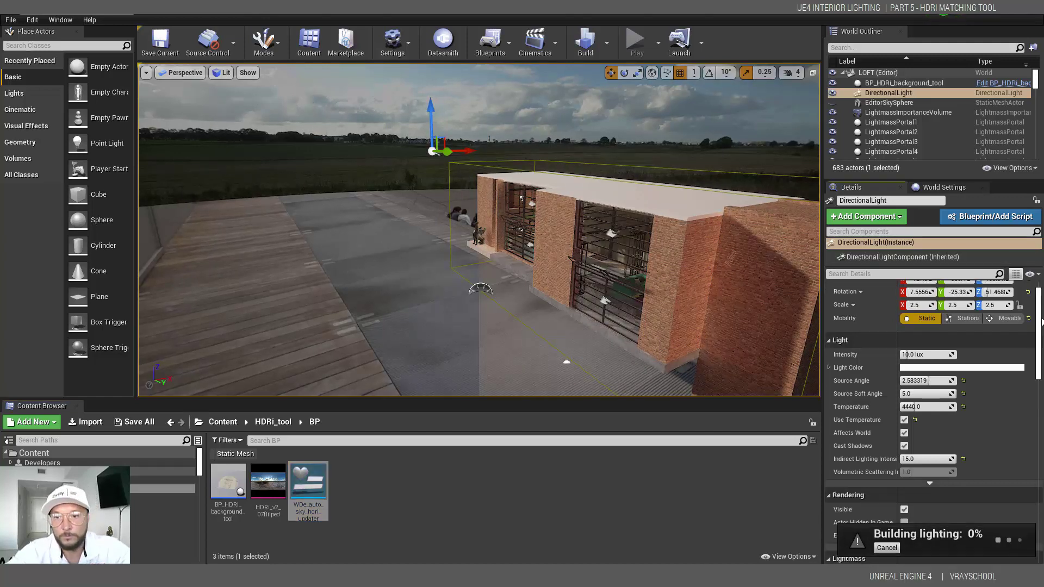
scroll(1041, 321, down, 3)
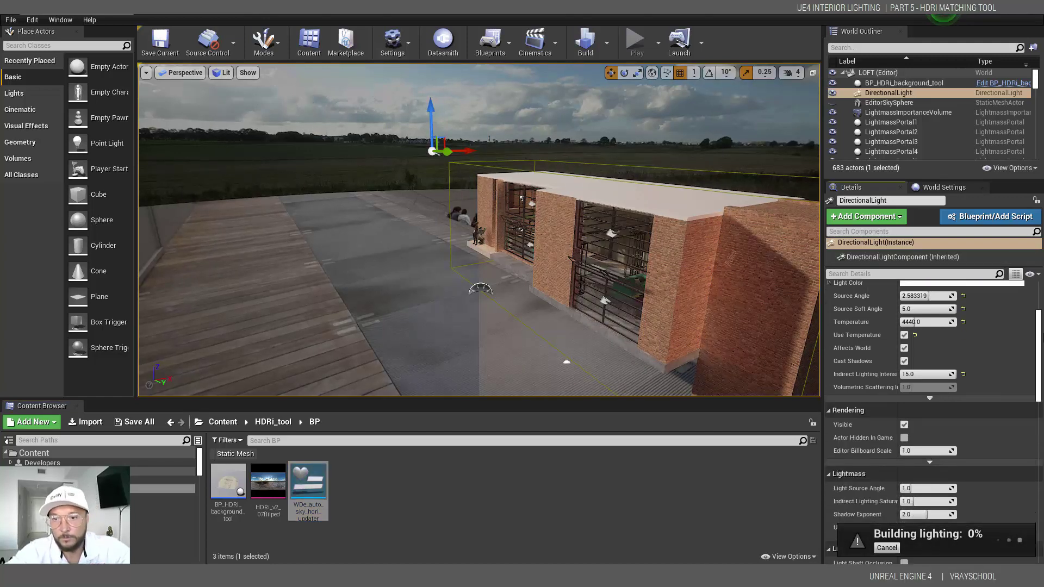
click(566, 362)
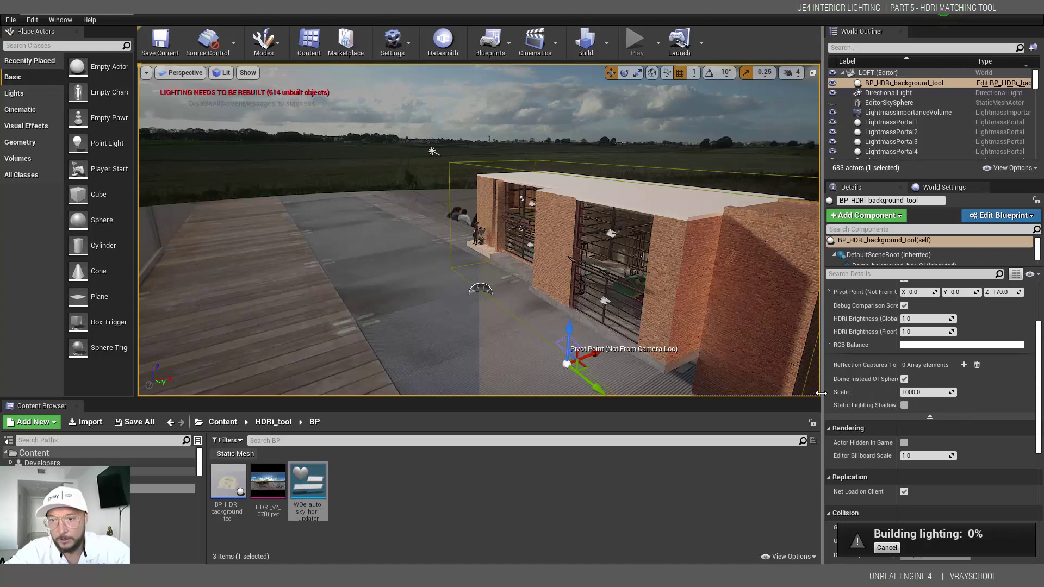
drag(823, 395, 750, 392)
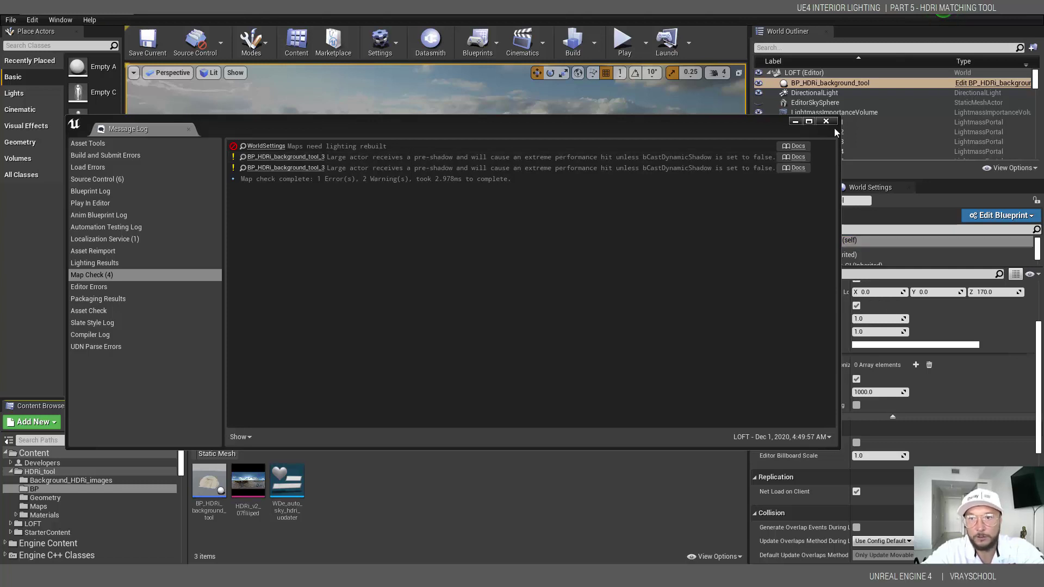
click(825, 121)
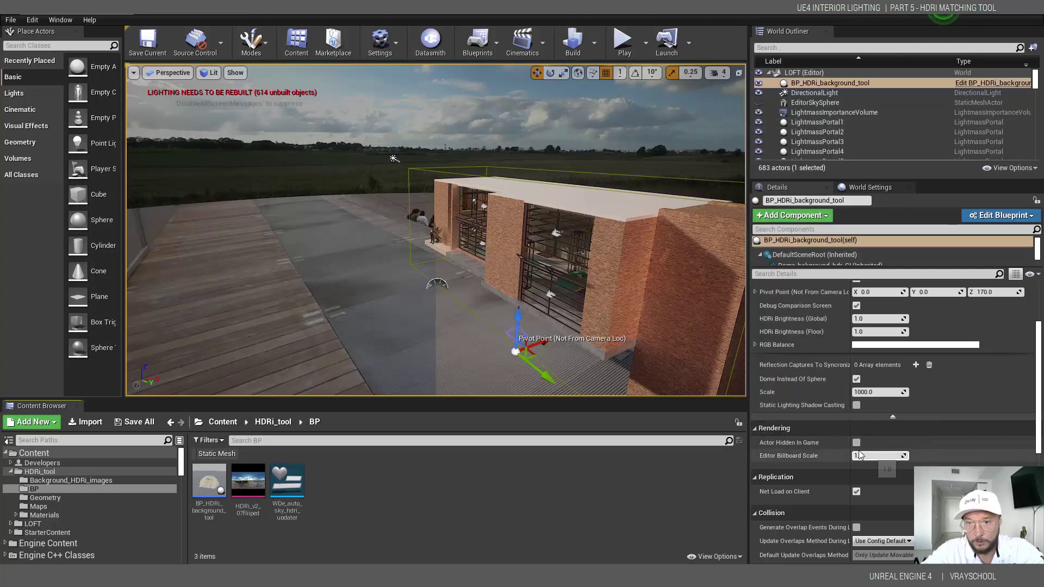
click(857, 406)
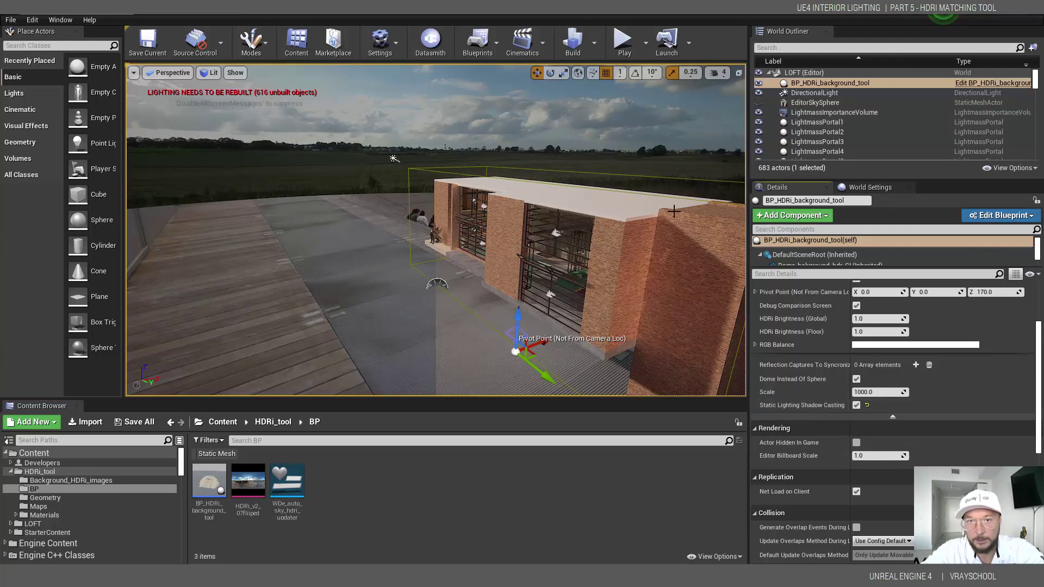
Step: Run the lighting-only build again and close the lighting results log
click(595, 41)
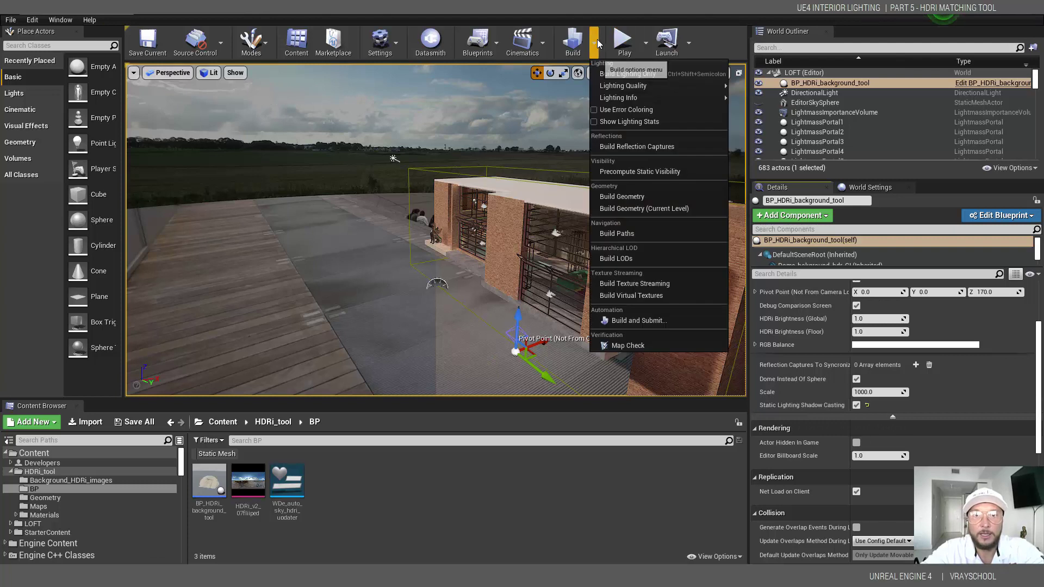
click(619, 74)
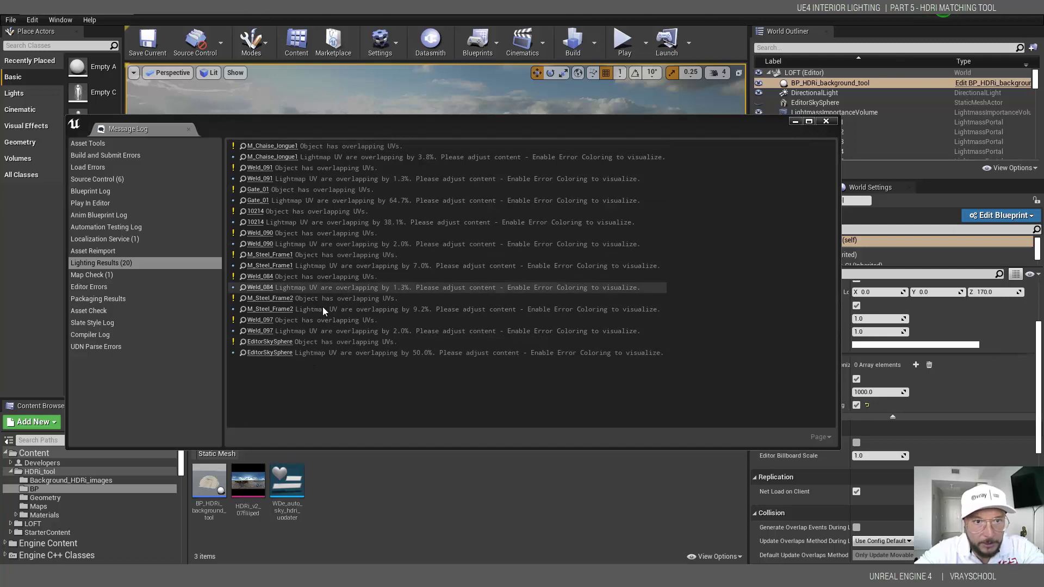
click(825, 122)
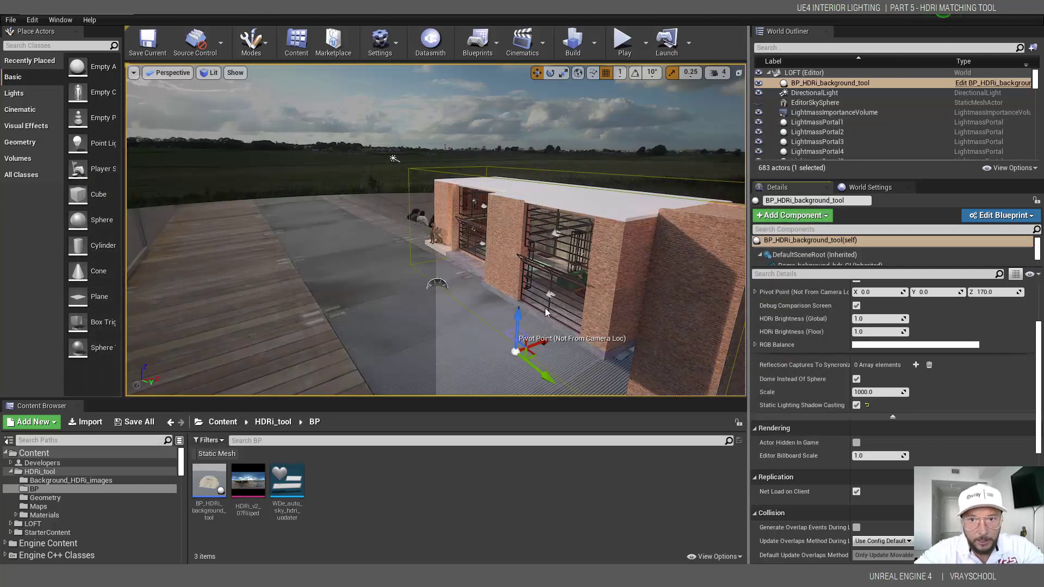
Step: Undo the accidental duplicate of BP_HDRi_background_tool and examine the baked sunlight and shadows inside the loft
alt+drag(518, 307, 518, 304)
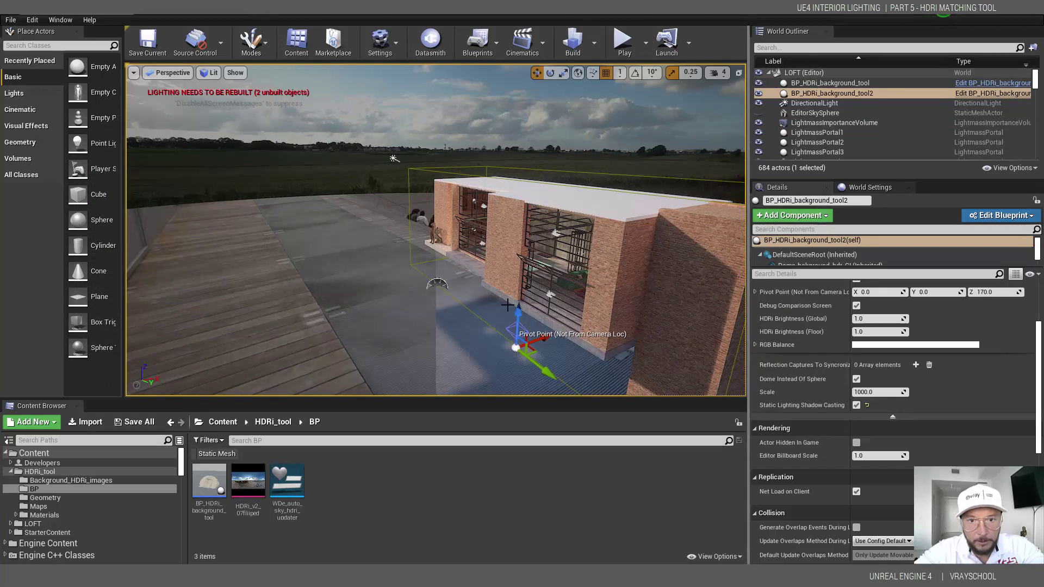
key(ctrl+z)
right_drag(546, 294, 498, 261)
middle_drag(619, 322, 726, 334)
right_drag(571, 314, 614, 343)
right_drag(386, 76, 498, 308)
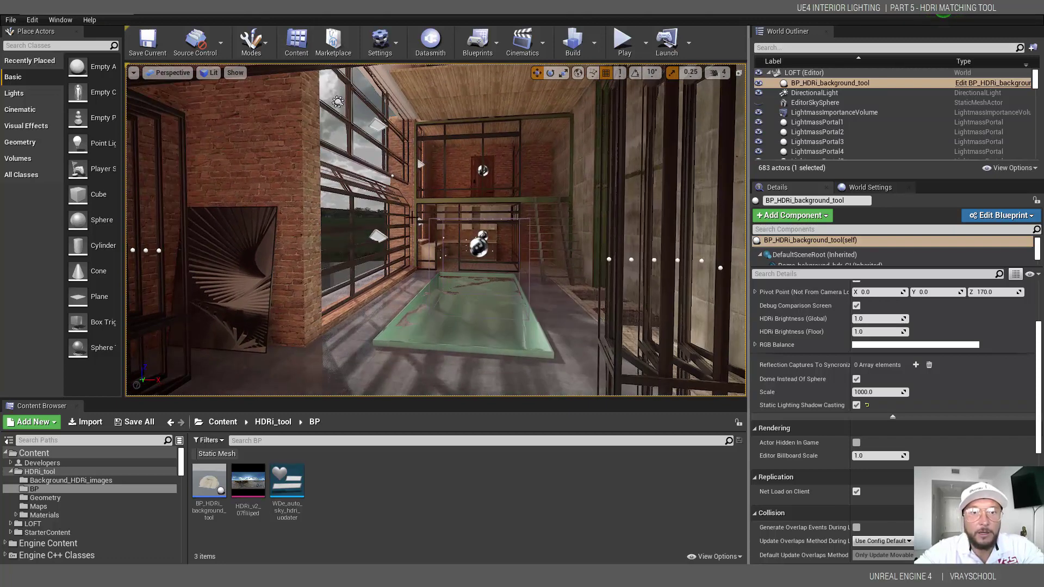
mouse_move(529, 269)
right_down()
mouse_move(489, 271)
mouse_move(511, 269)
right_up()
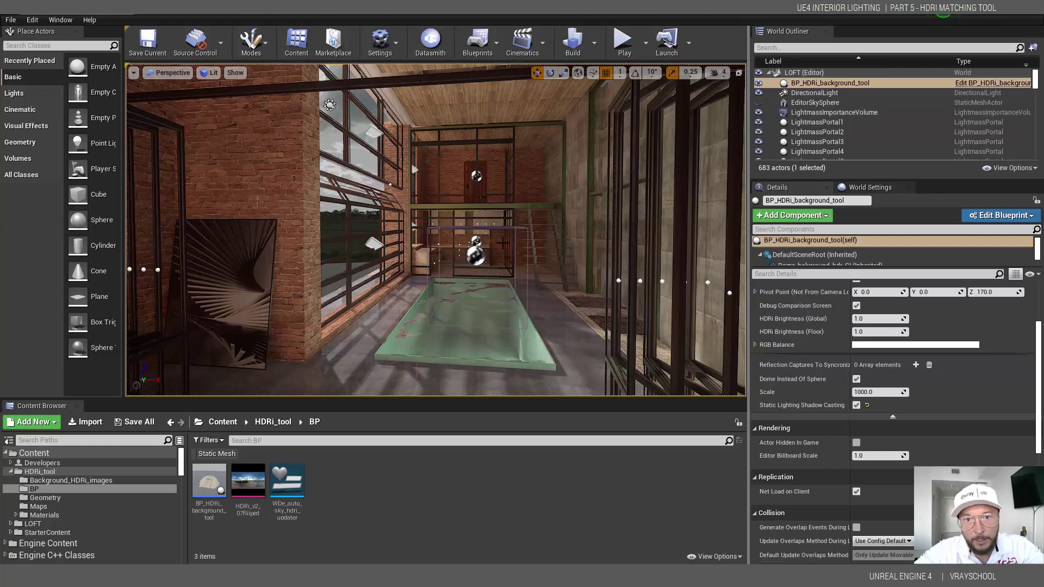
right_drag(506, 269, 479, 269)
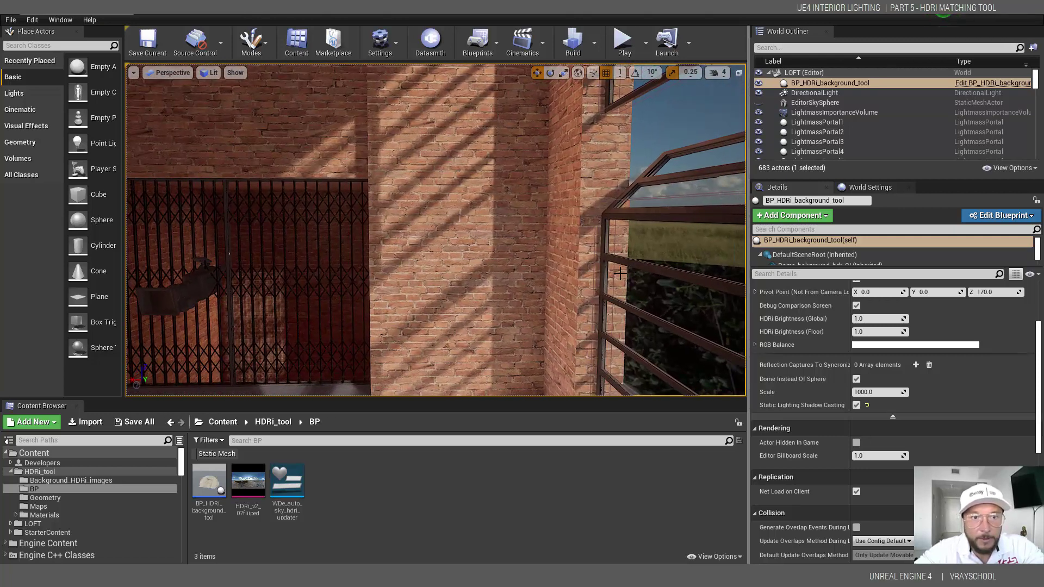
Step: Switch the viewport to the Lighting Only view mode with the loft's sunlit brick wall and window facade in view
right_drag(620, 274, 690, 279)
mouse_move(568, 312)
right_down()
mouse_move(569, 289)
mouse_move(555, 322)
right_up()
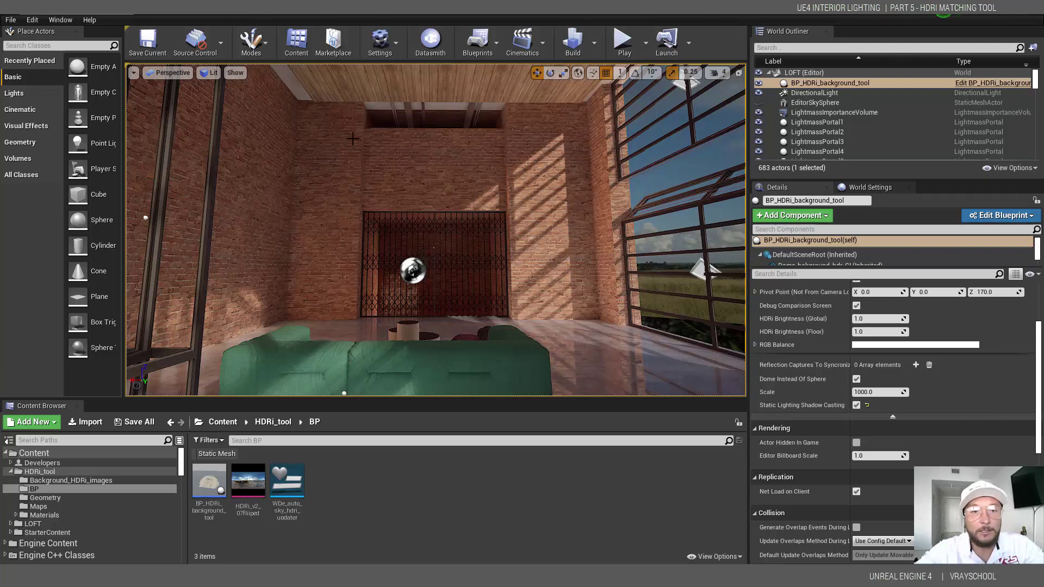
click(176, 74)
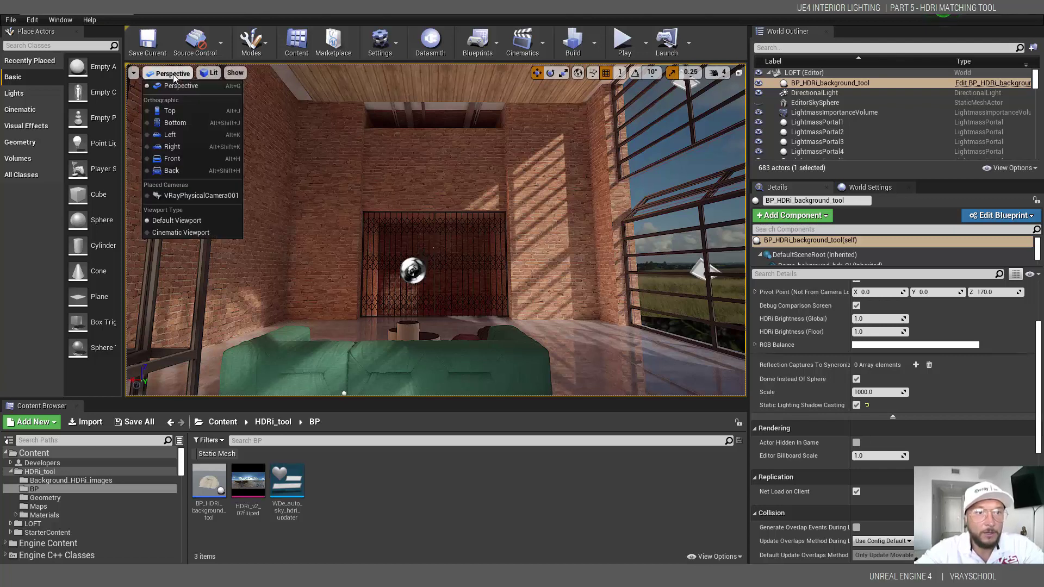
mouse_move(207, 75)
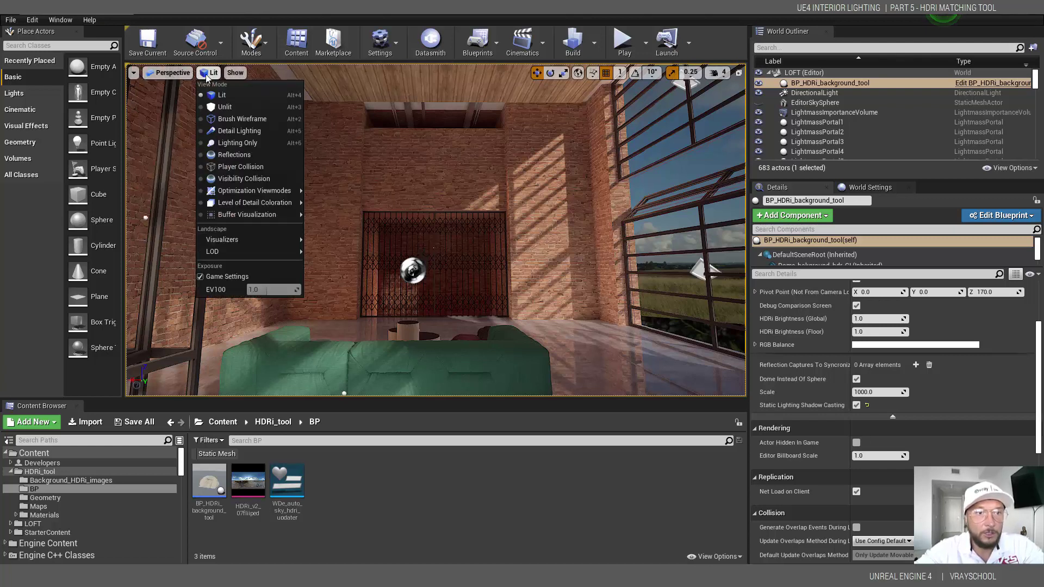
click(245, 143)
Step: Examine the baked sunlight, shadows and bounce light without materials at the window facade and across the loft's sofa area
middle_drag(473, 229, 503, 240)
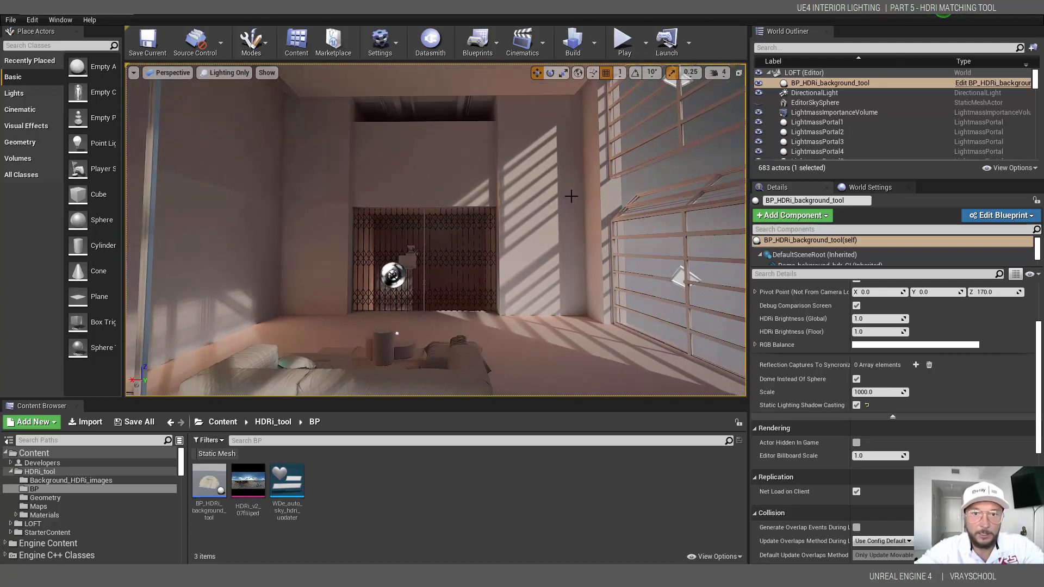
key(f)
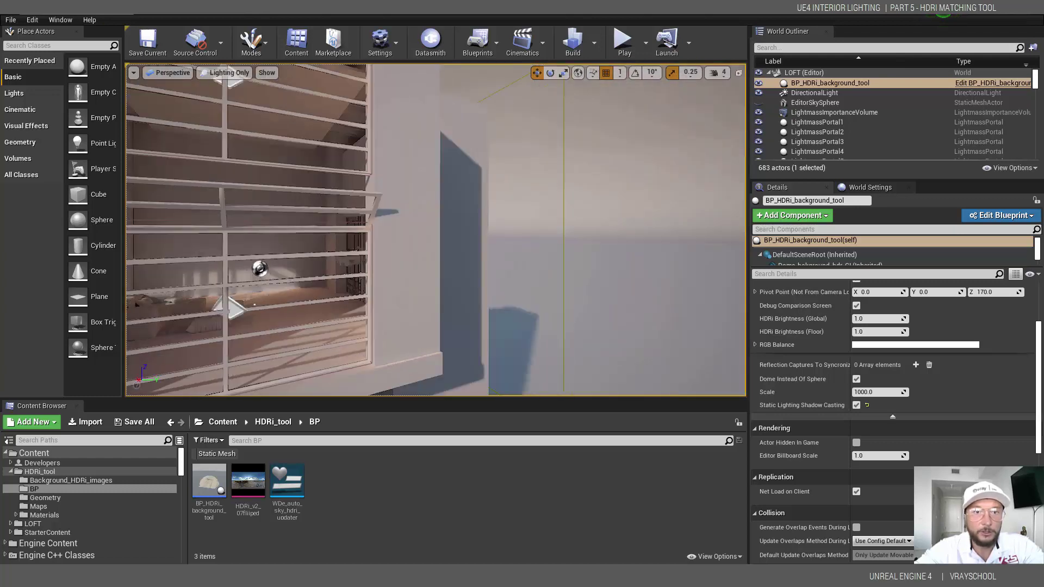
alt+drag(490, 234, 421, 252)
scroll(407, 238, up, 5)
scroll(407, 238, up, 4)
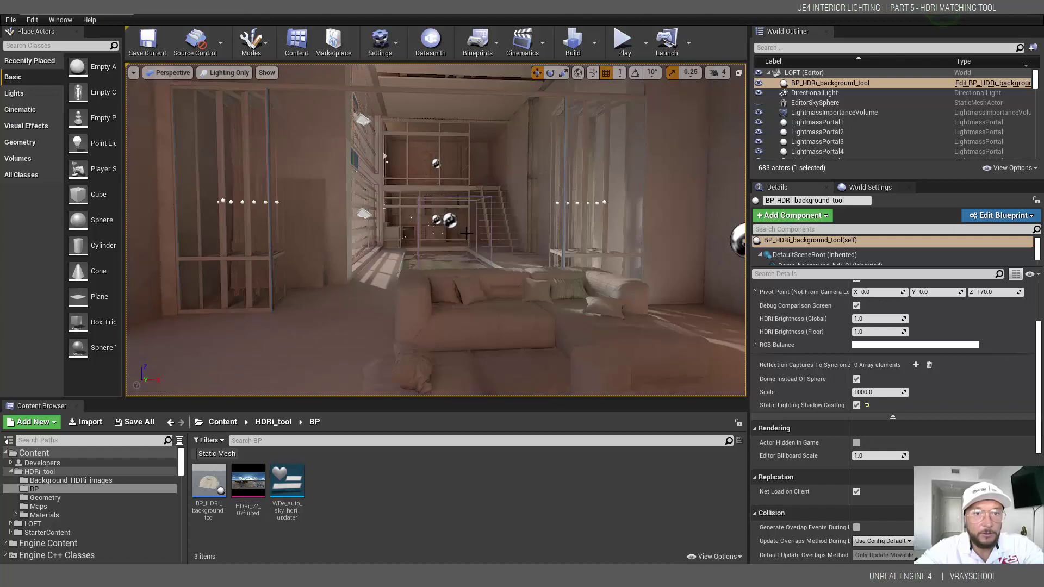
right_drag(407, 238, 351, 238)
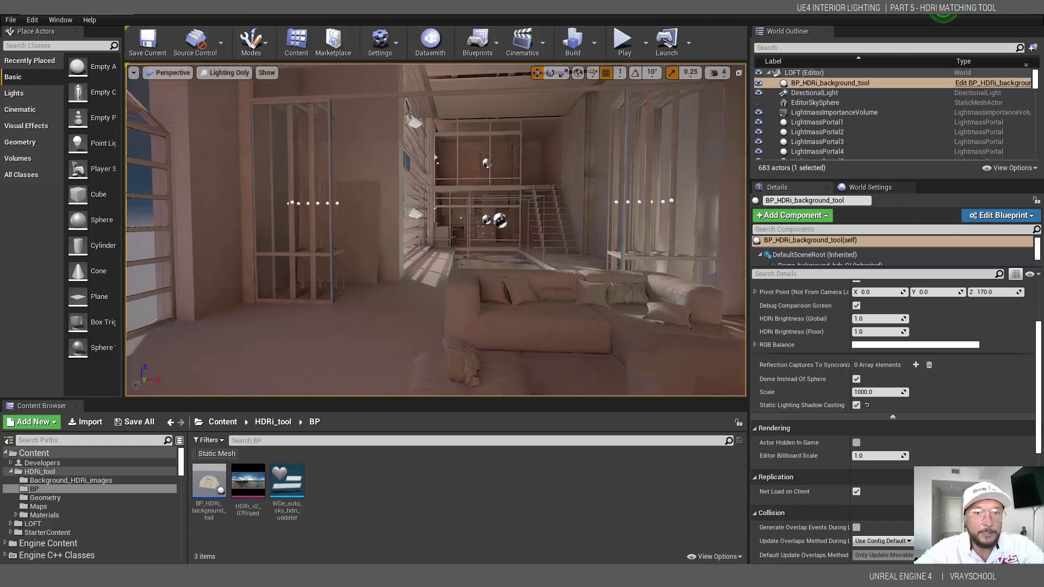
drag(407, 237, 417, 323)
right_drag(366, 239, 387, 240)
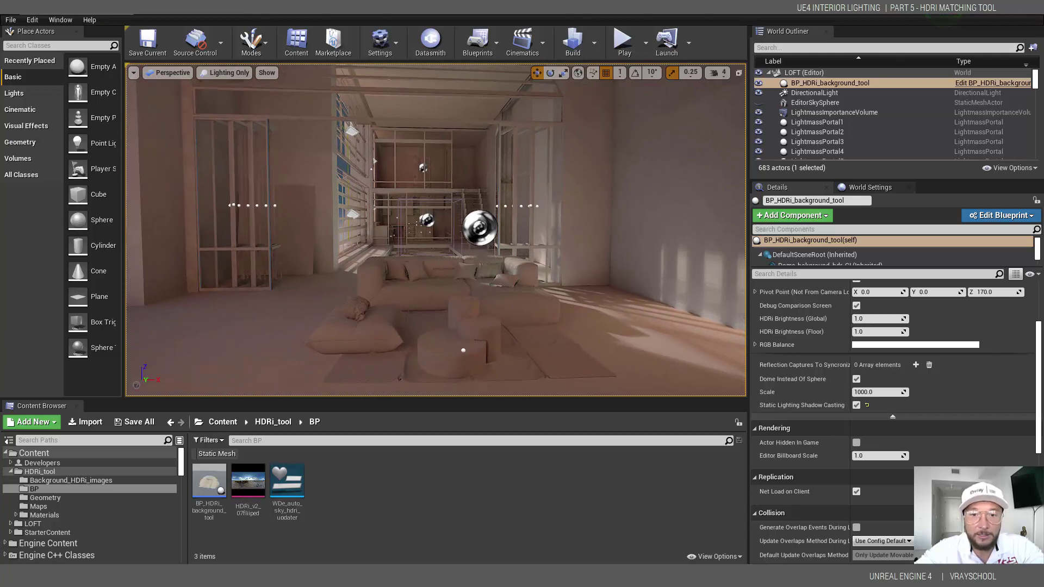